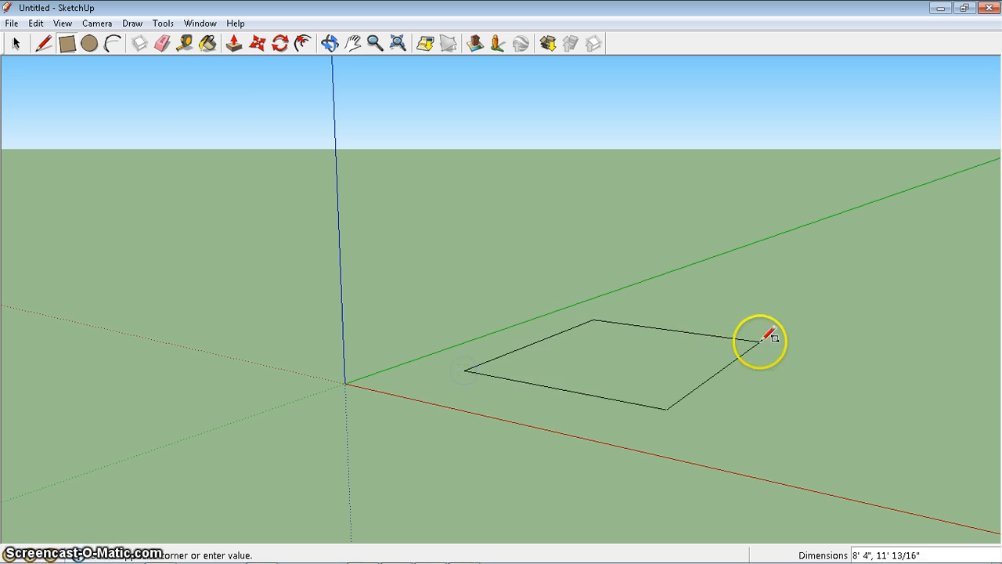
Step: Push/Pull the ground rectangle upward about 5' 9" to form a box
key(p)
drag(671, 369, 675, 229)
click(675, 228)
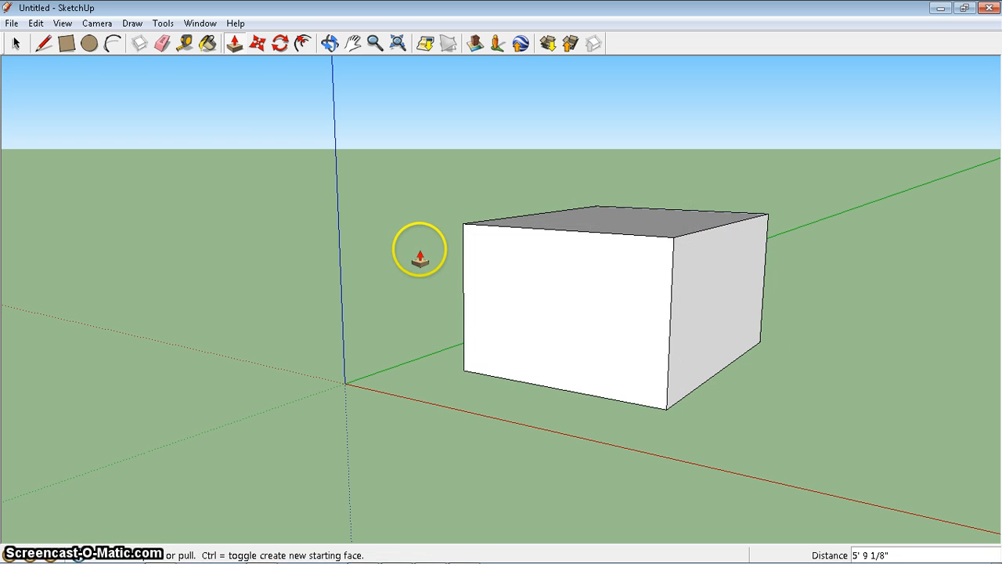
Step: Select the box's front face with its edges, extend the selection to all connected geometry, and clear it
key(space)
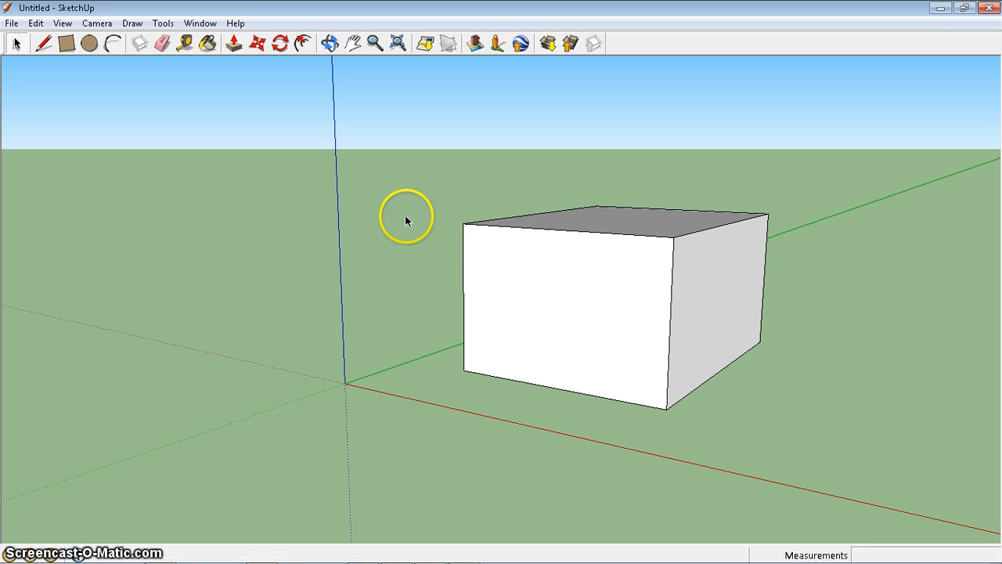
click(558, 287)
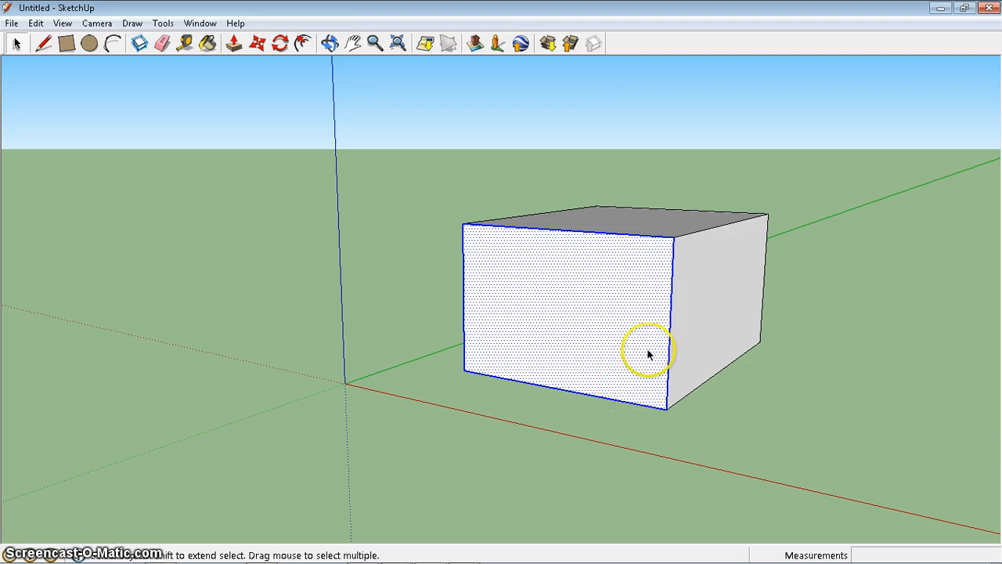
triple_click(614, 274)
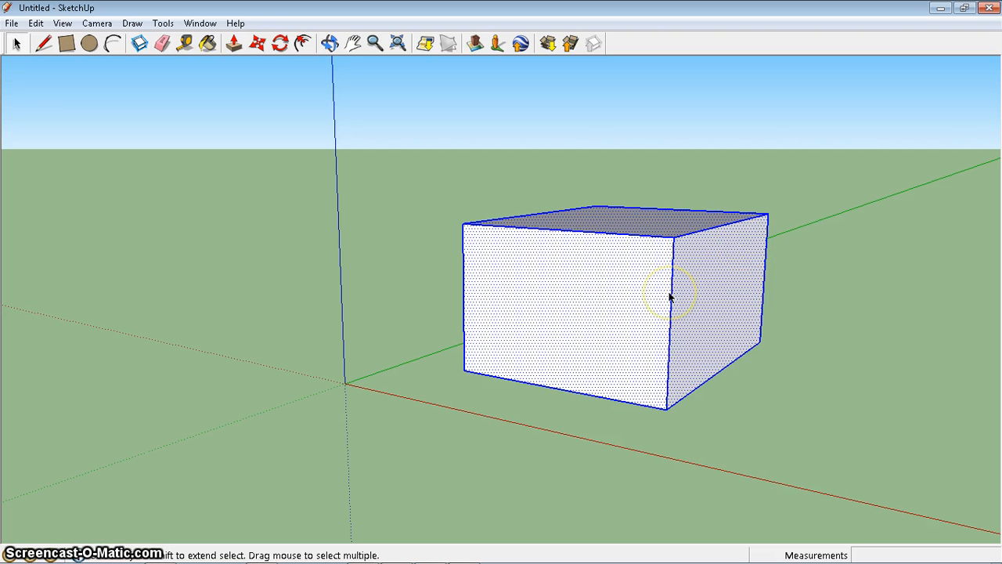
click(826, 278)
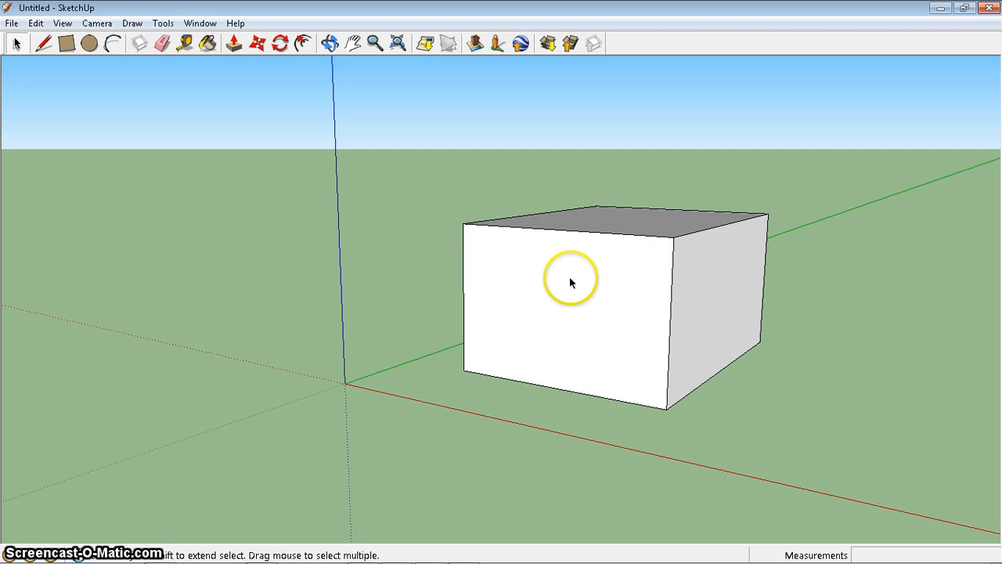
Step: Draw a rectangle on the box's front face and Push/Pull it outward about 9' 9"
drag(528, 267, 627, 341)
key(p)
click(589, 324)
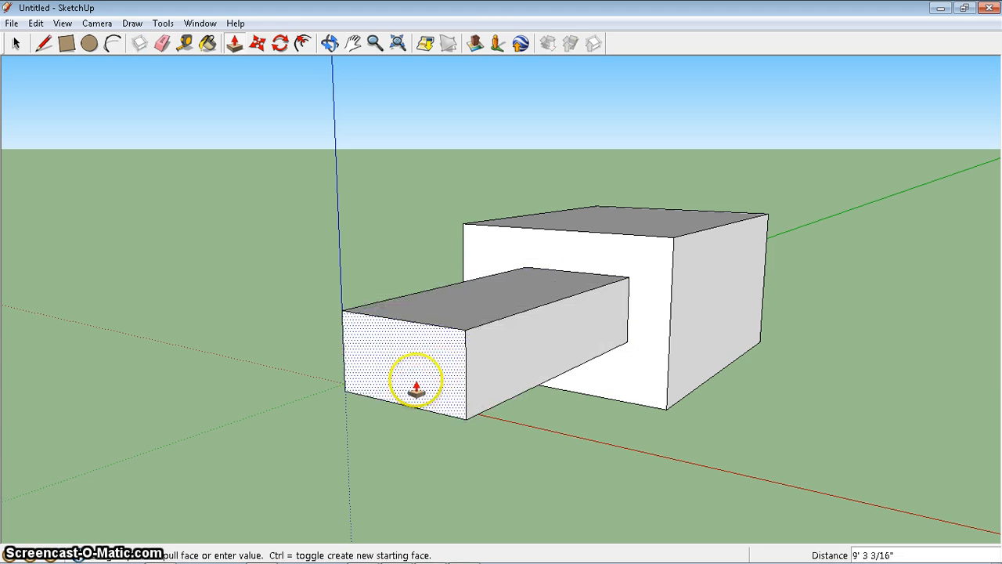
click(408, 384)
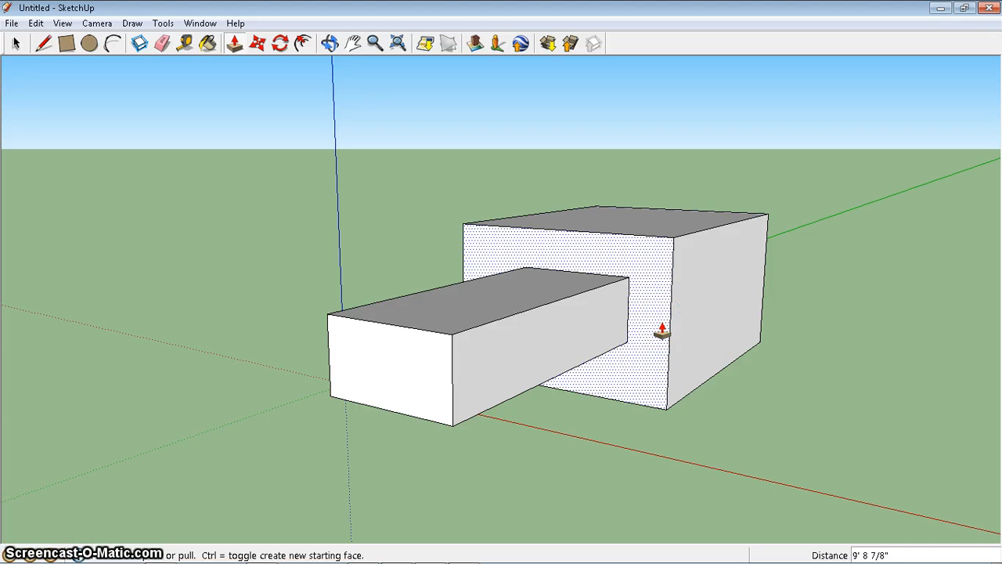
Step: Select all geometry connected to the protruding bar, then undo both extrusions and both rectangles
key(space)
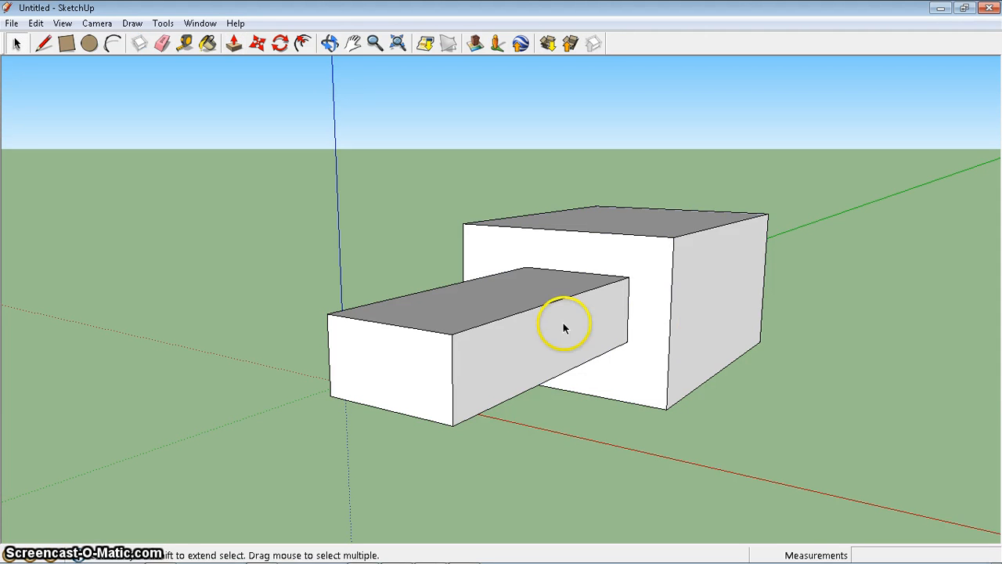
triple_click(513, 351)
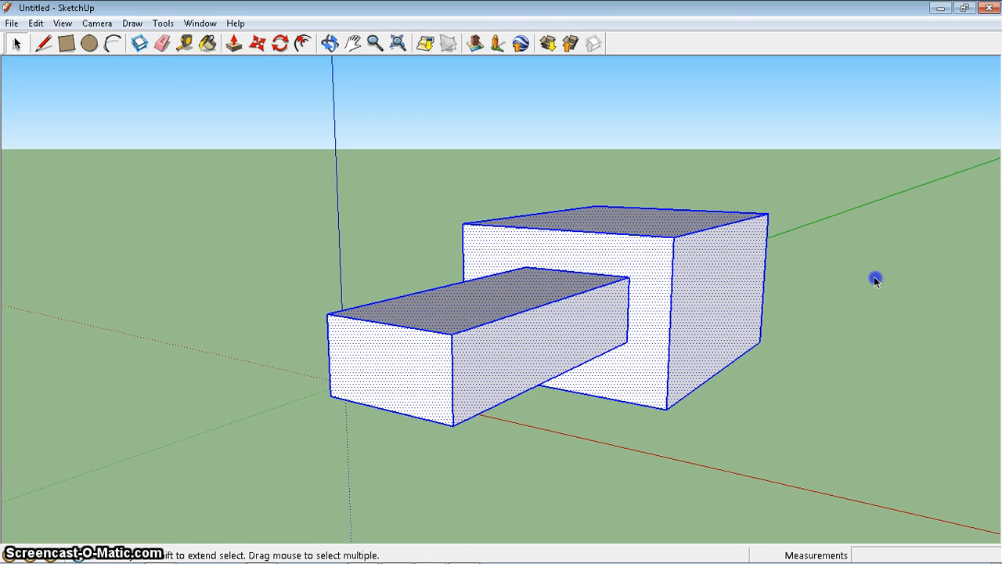
key(ctrl+z)
key(ctrl+z)
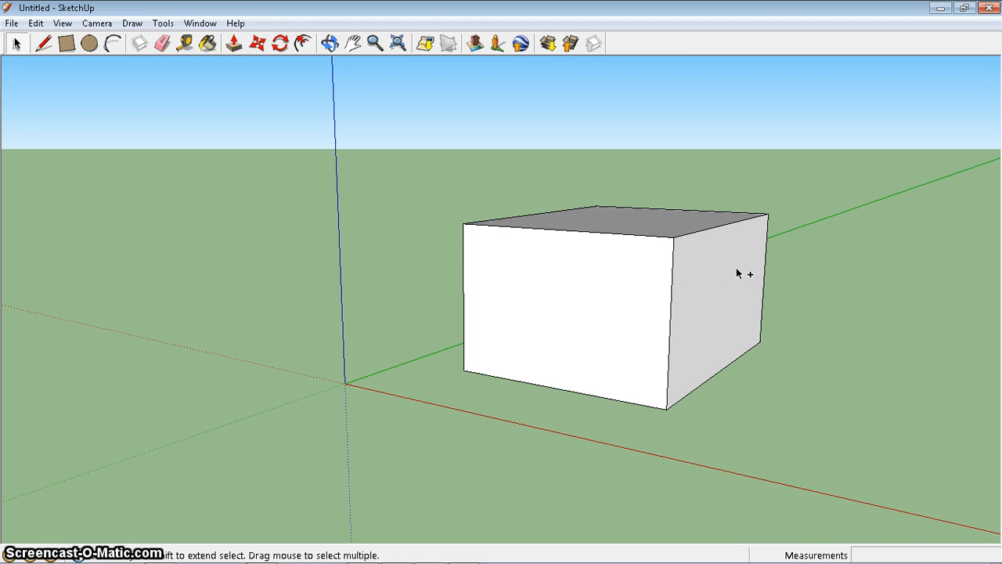
key(ctrl+z)
key(ctrl+z)
Step: Draw a ground rectangle of about 8' 11" by 10' 6" beside the origin and Push/Pull it upward into a box
key(l)
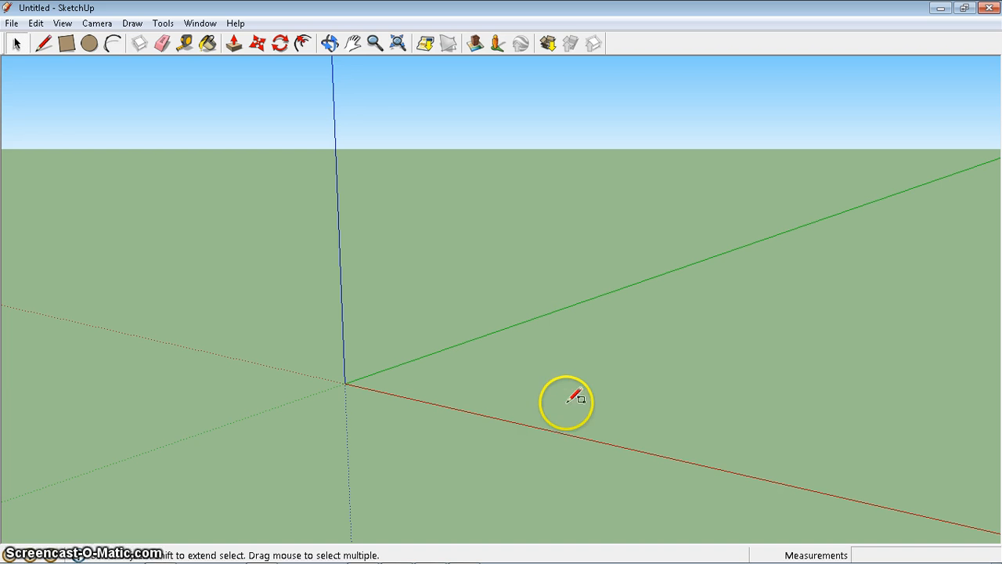
click(486, 370)
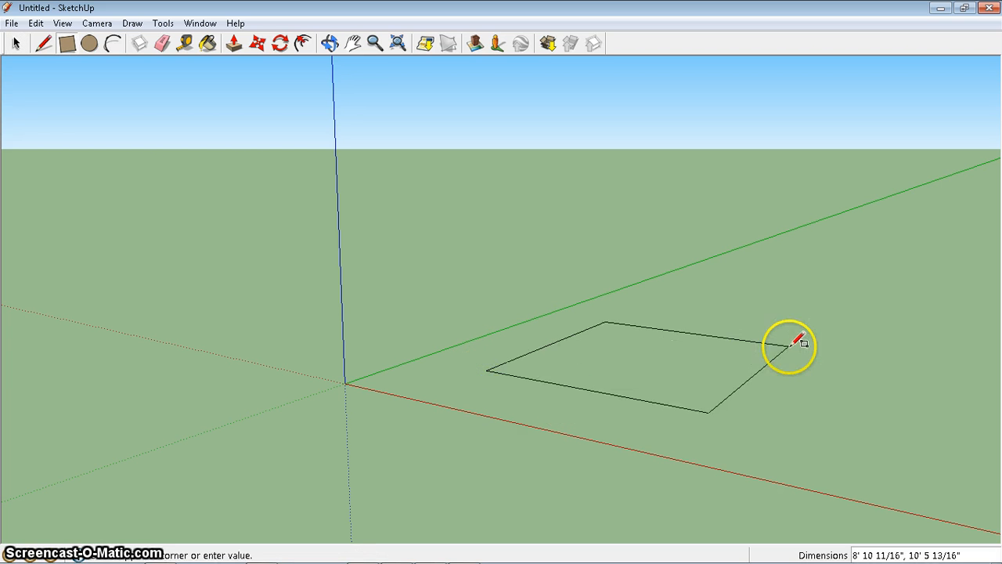
click(801, 343)
key(p)
drag(703, 366, 716, 200)
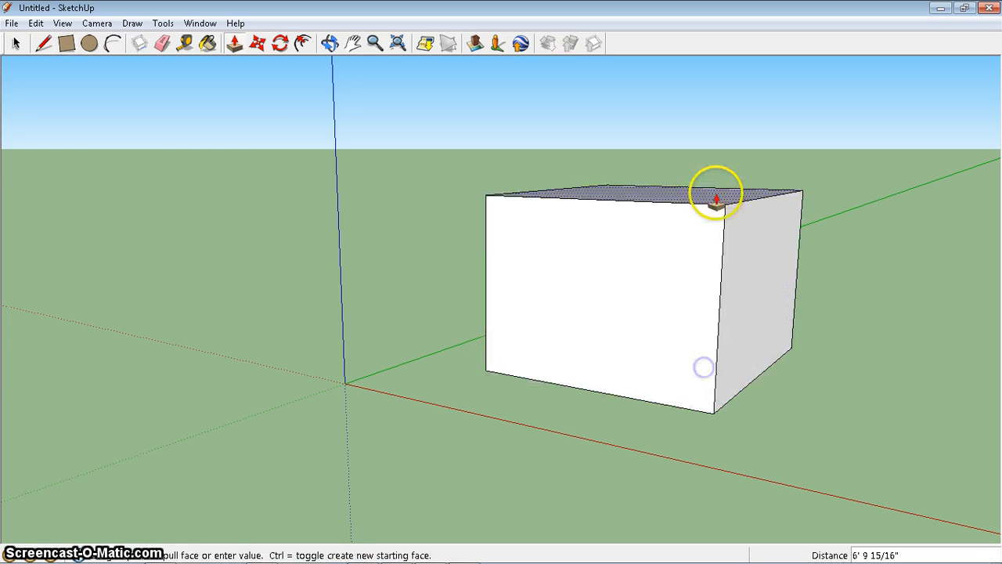
click(714, 220)
Step: Select individual faces and edges of the box one at a time to examine its separate geometry, then clear the selection
middle_drag(792, 340, 749, 414)
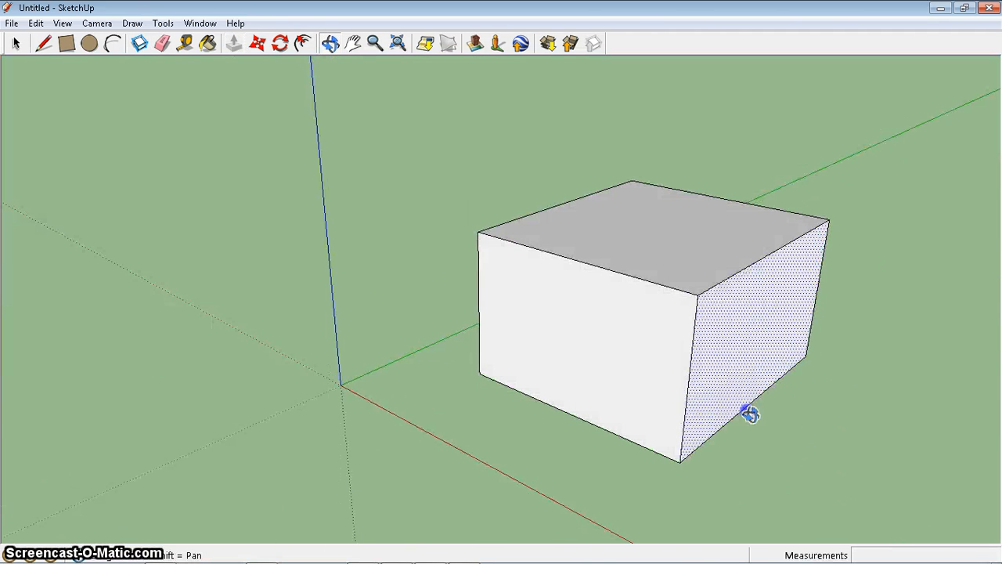
drag(750, 414, 746, 412)
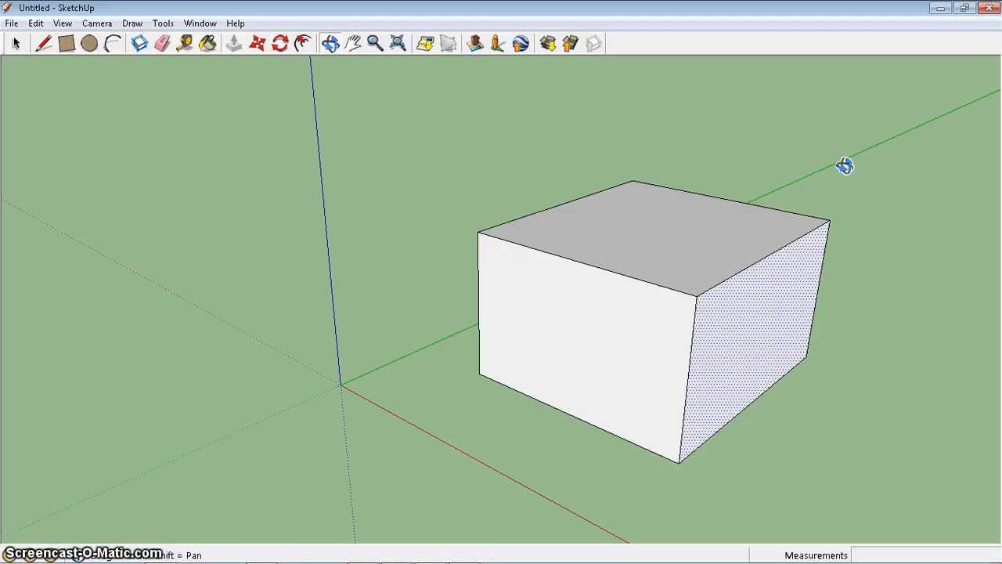
key(space)
click(798, 142)
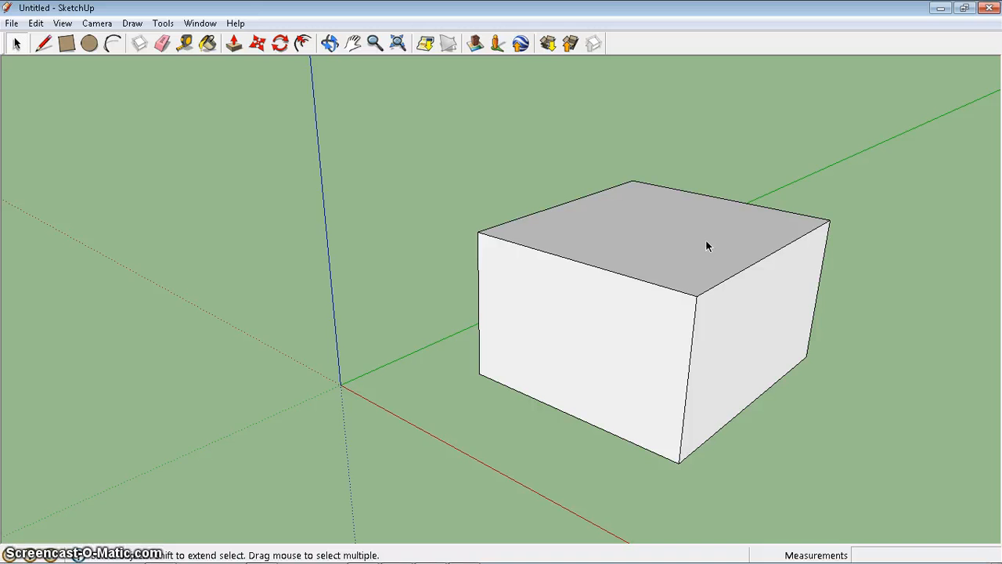
click(638, 308)
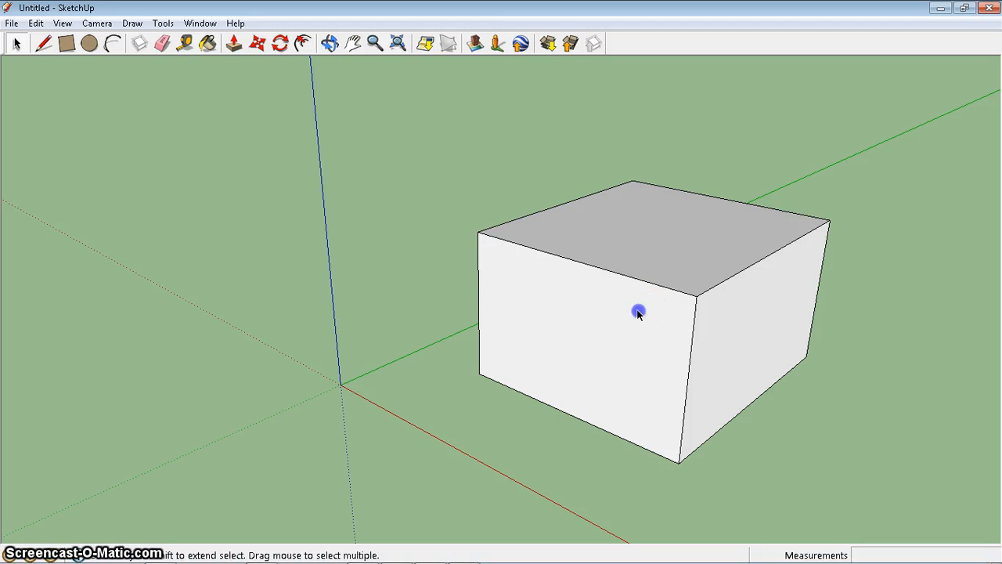
click(664, 254)
click(721, 323)
click(617, 346)
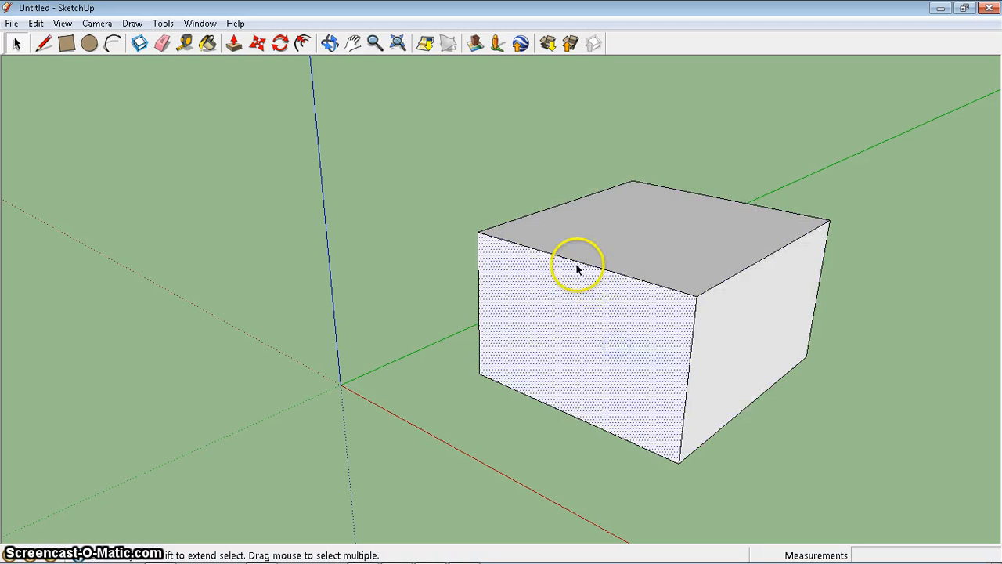
click(599, 251)
click(710, 340)
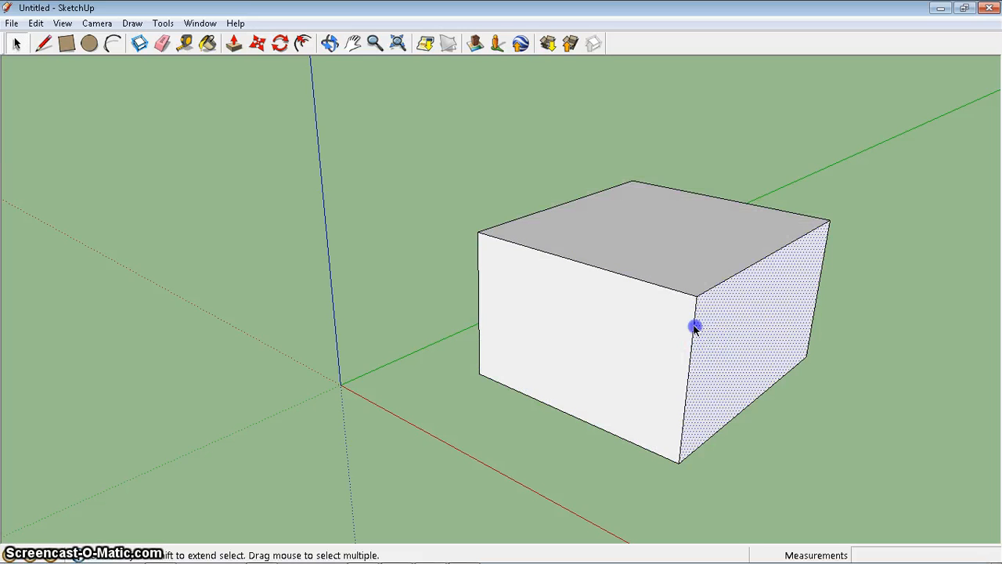
click(692, 326)
click(668, 287)
click(810, 180)
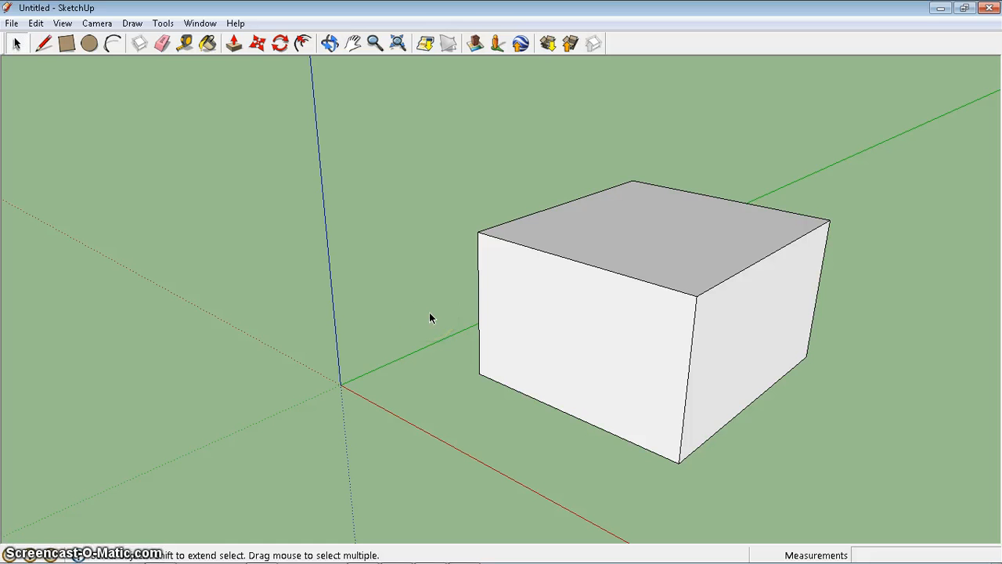
Step: Select all faces and edges of the box and make them a component with the default name, replacing the selection
click(507, 305)
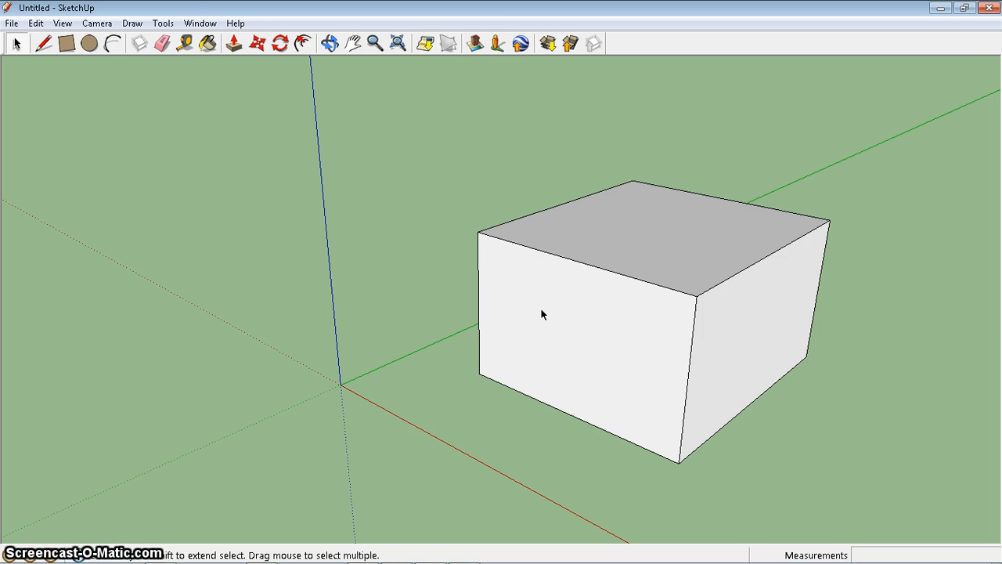
triple_click(541, 309)
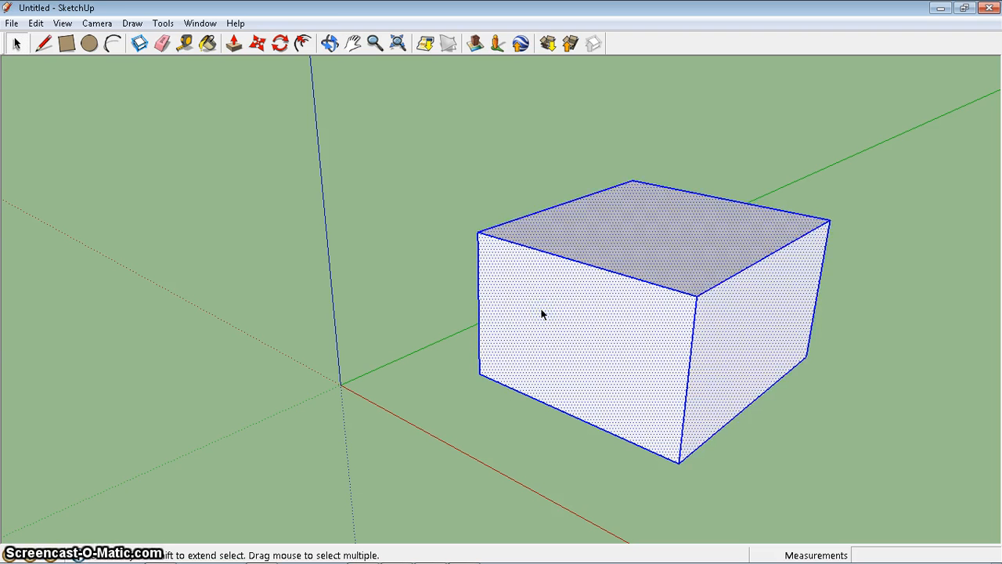
middle_drag(837, 226, 890, 203)
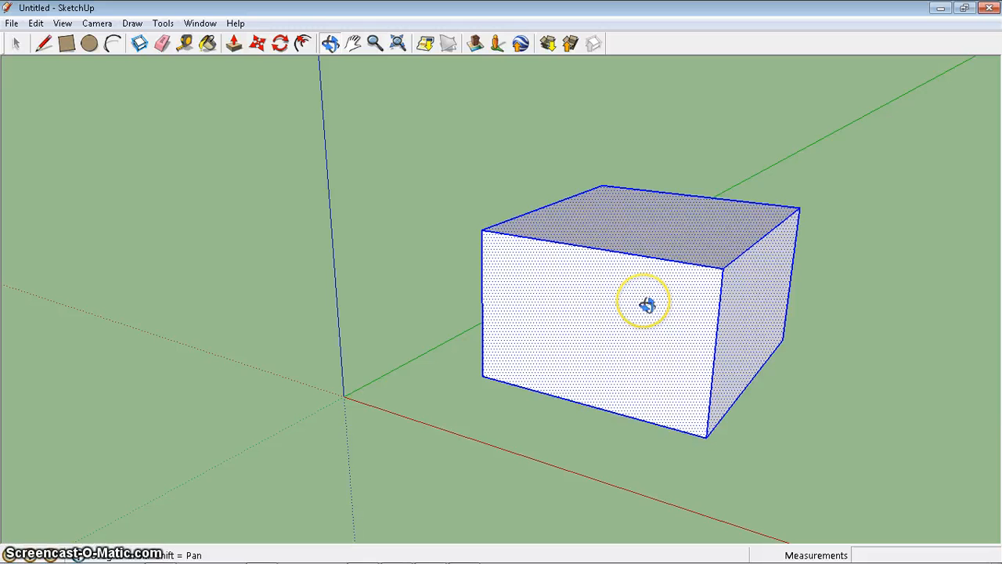
key(space)
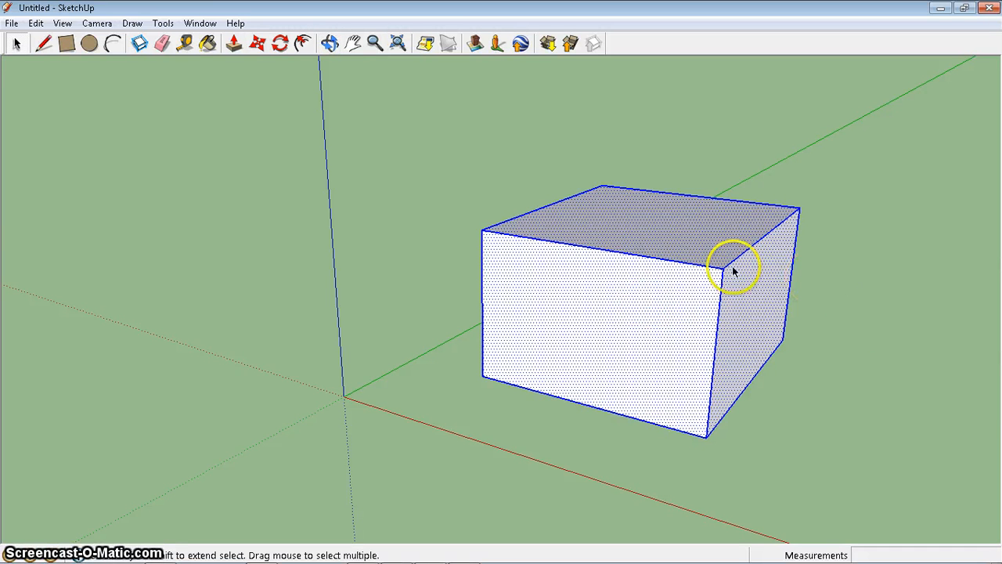
right_click(643, 296)
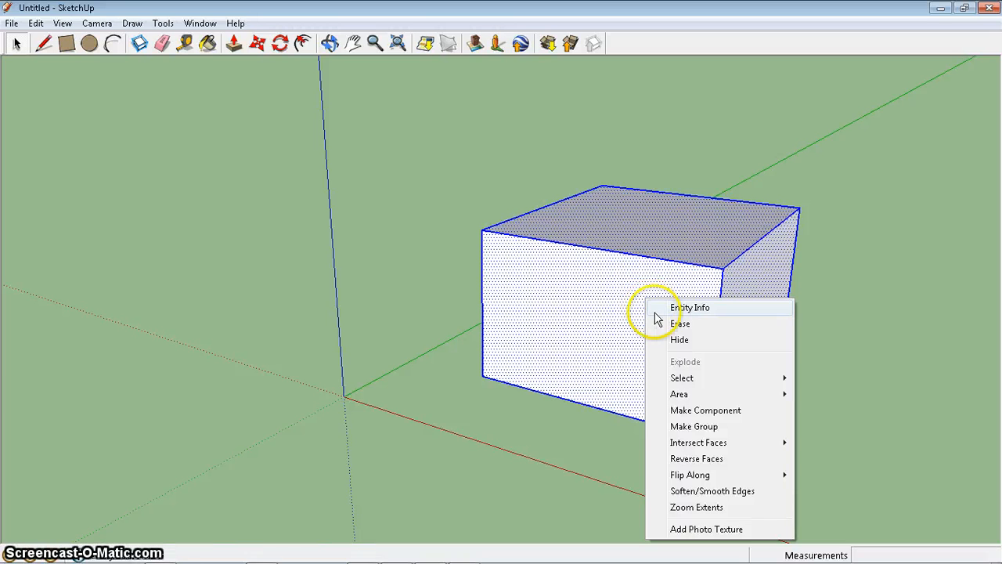
click(743, 410)
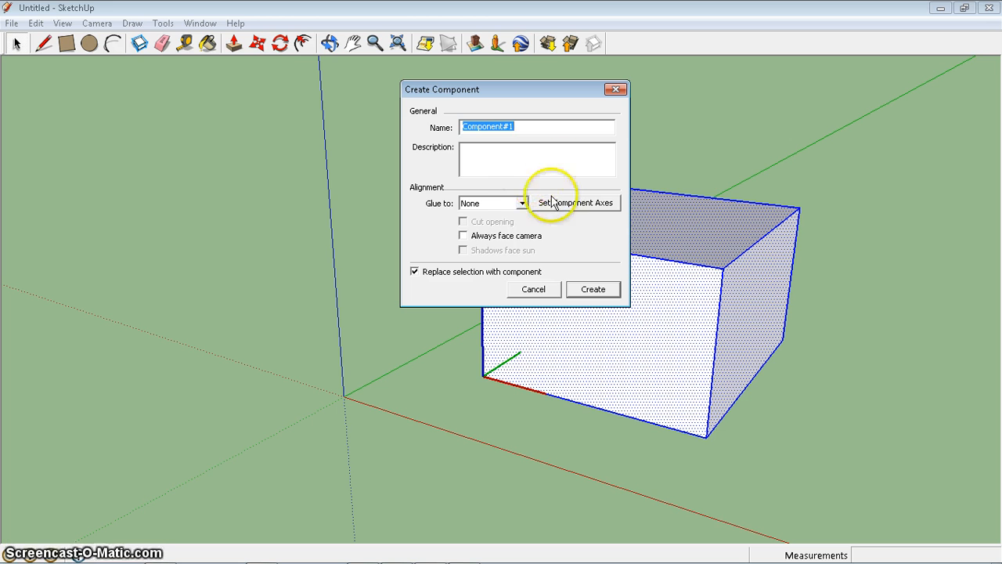
click(591, 291)
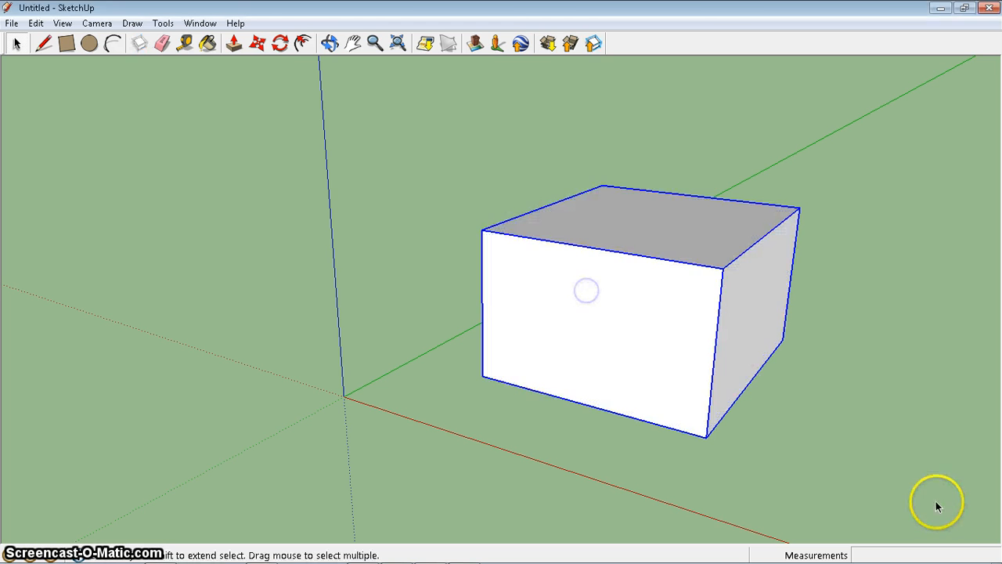
Step: Clear the selection, select the box component as a single object to examine it, and deselect it
click(548, 108)
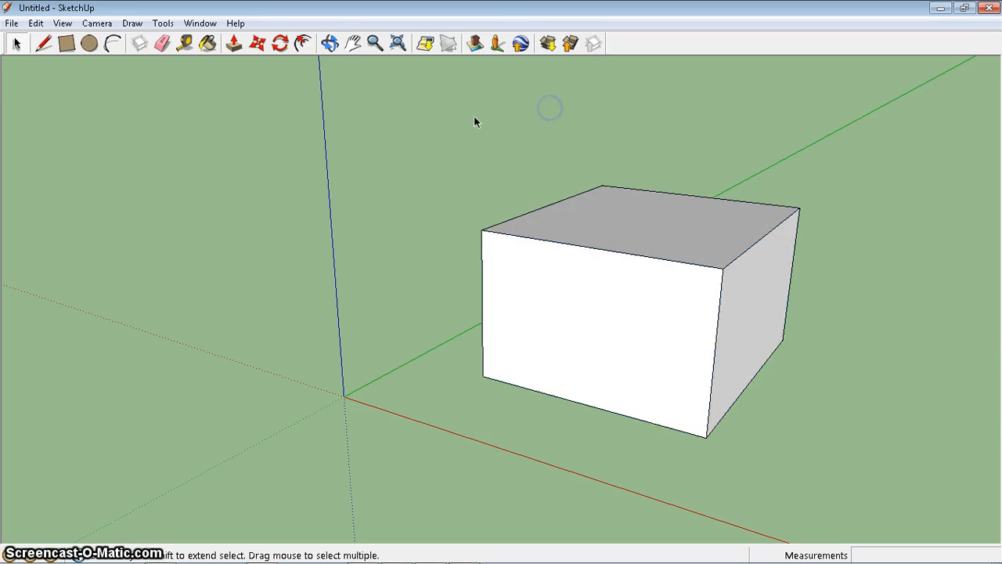
click(705, 297)
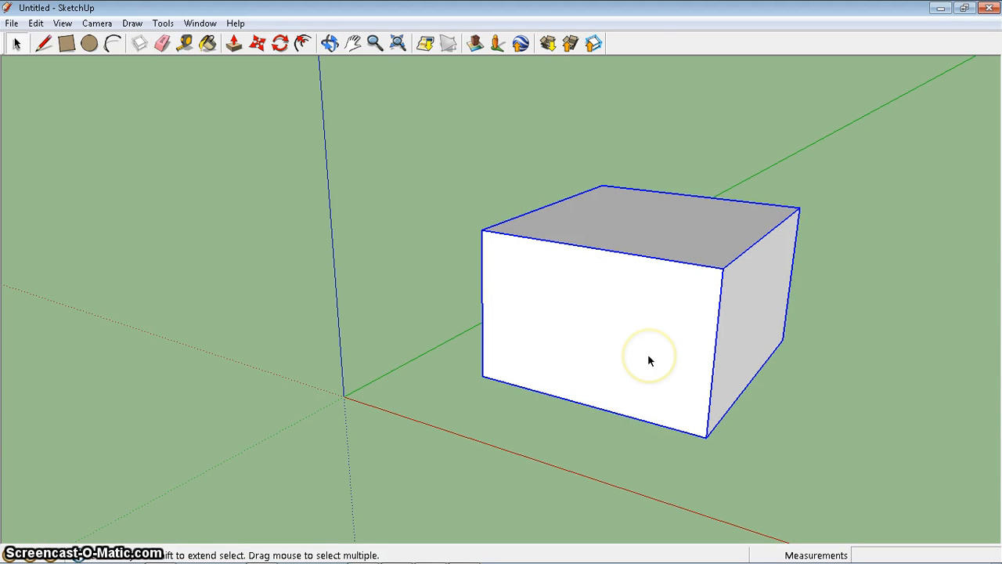
middle_drag(839, 235, 859, 226)
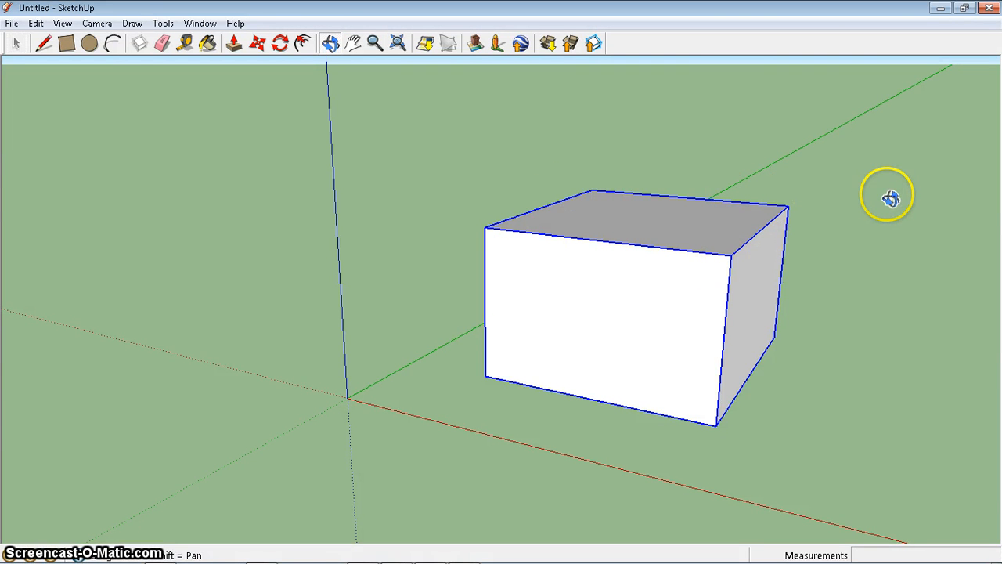
key(space)
click(795, 329)
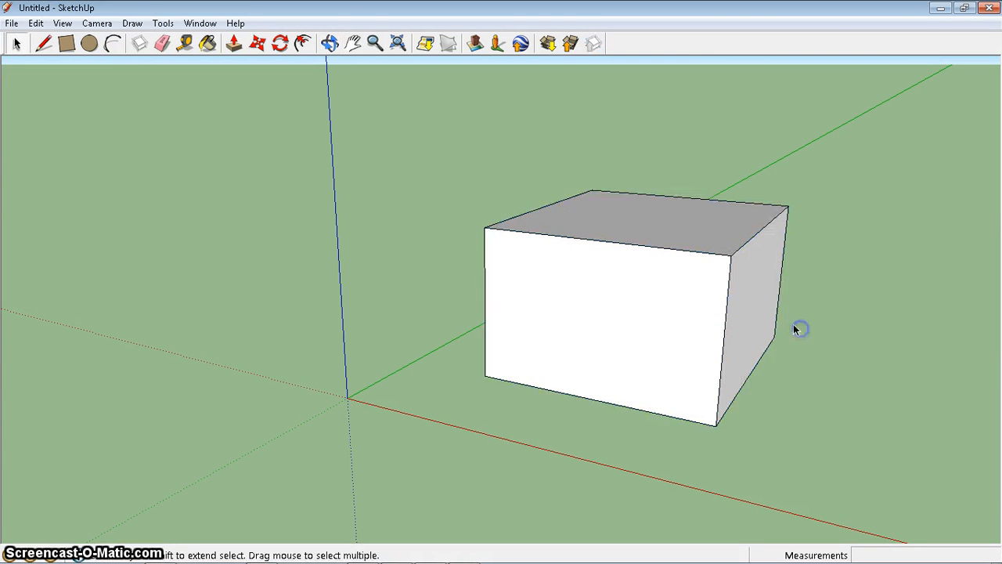
Step: Open the box component for editing, examine its bounding frame, and close the component
double_click(640, 308)
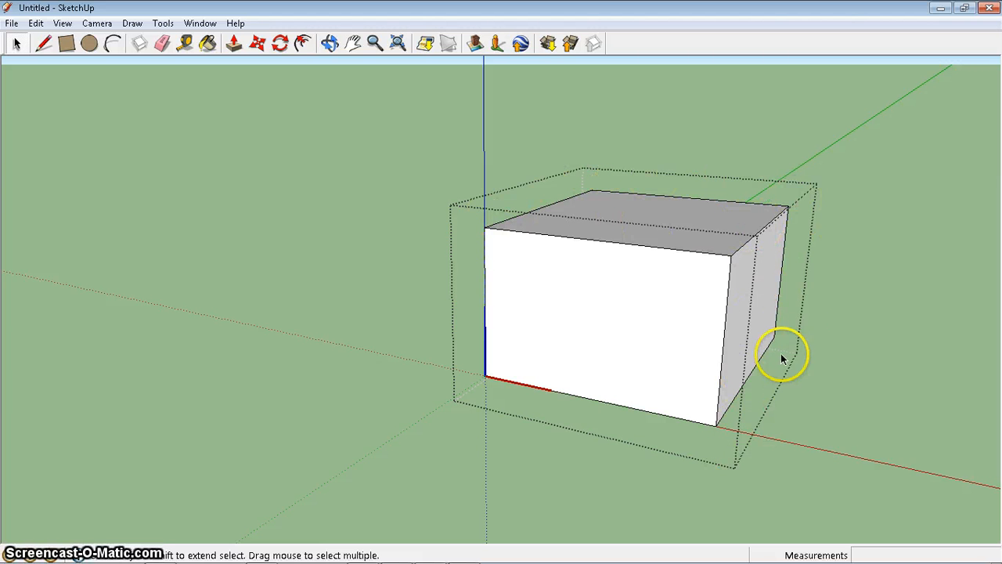
middle_drag(765, 363, 676, 379)
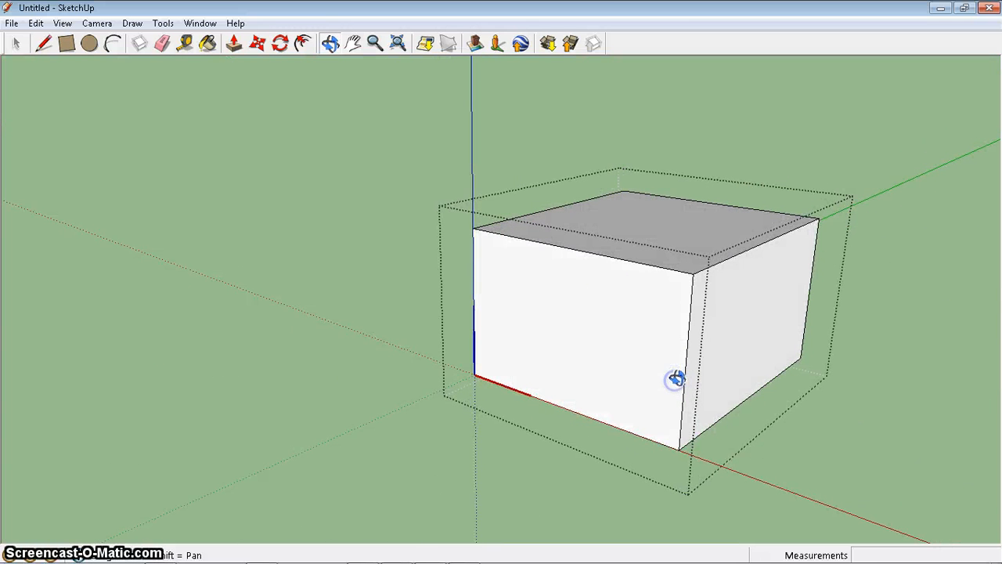
key(space)
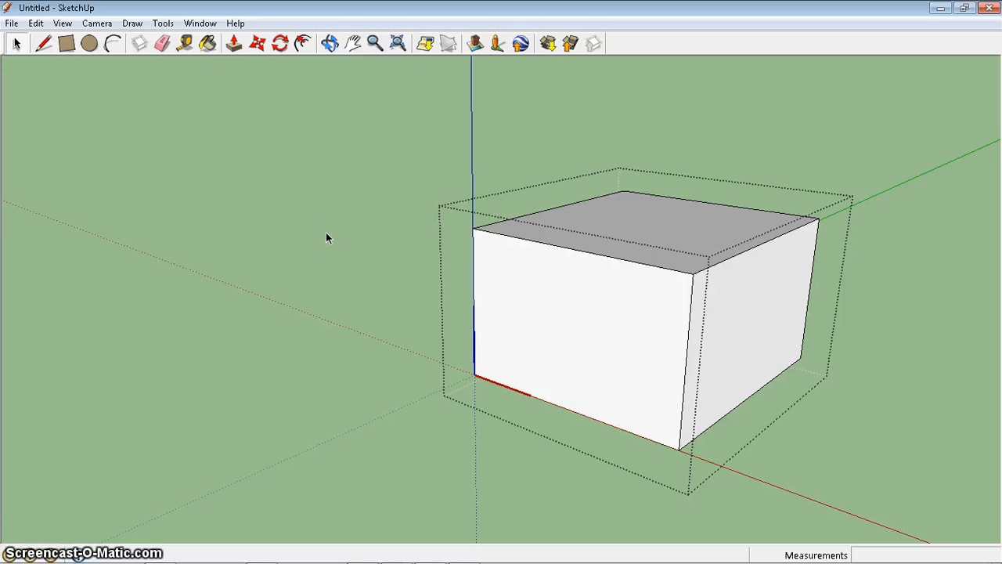
click(326, 233)
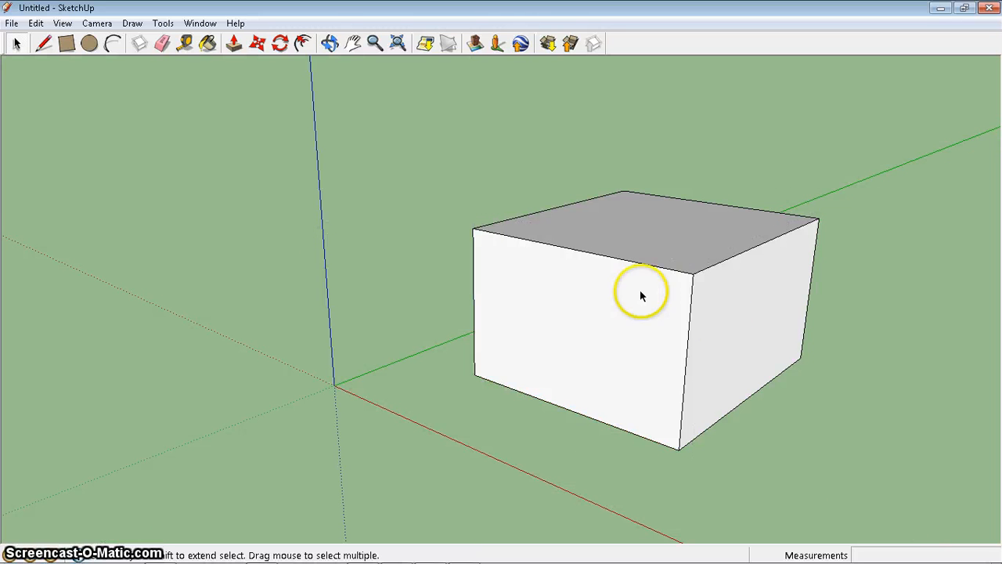
Step: Try to push/pull the top face of the box component without opening it for editing
triple_click(681, 309)
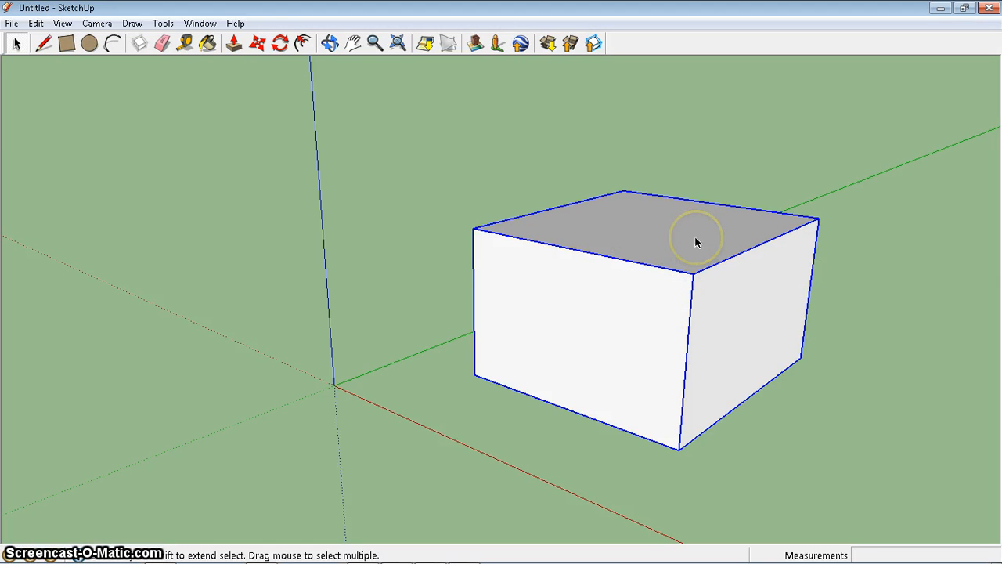
key(p)
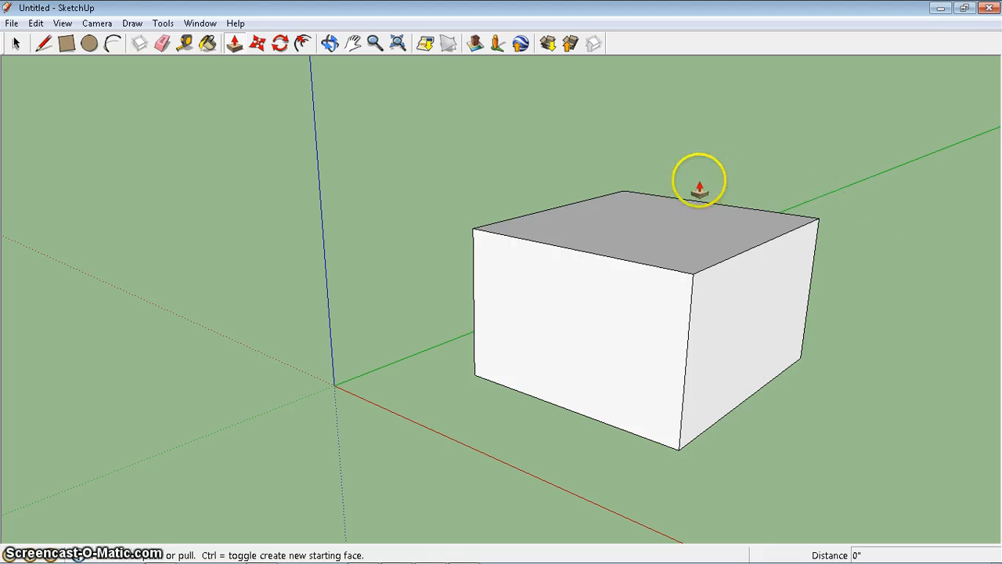
click(663, 235)
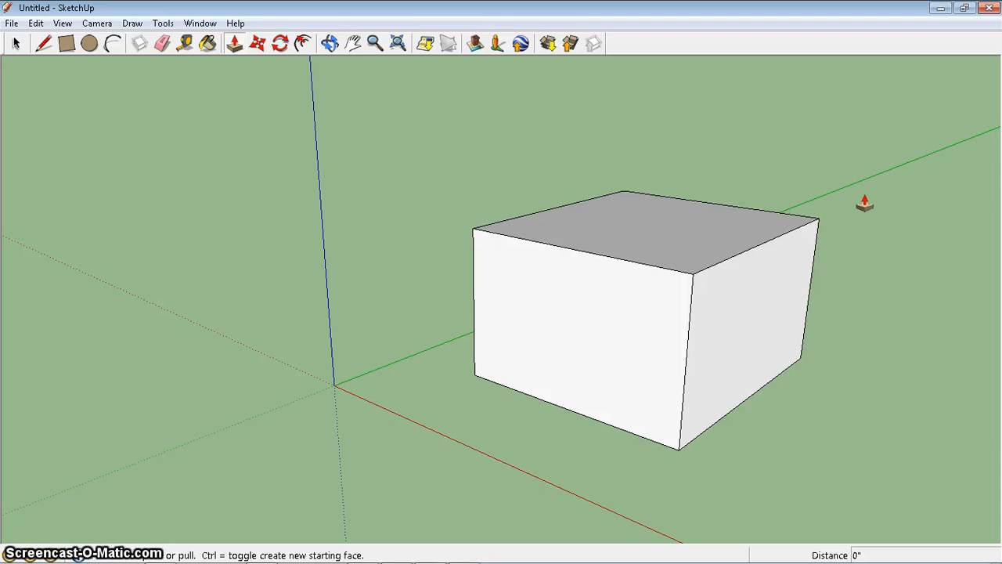
key(space)
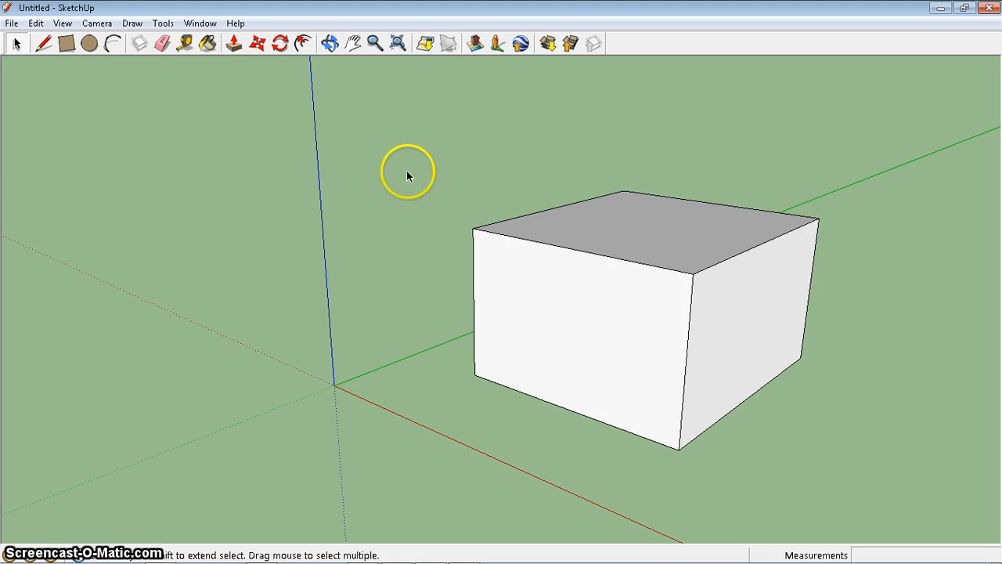
Step: Open the box component with Edit Component, examine its editing frame, and close the component
right_click(575, 320)
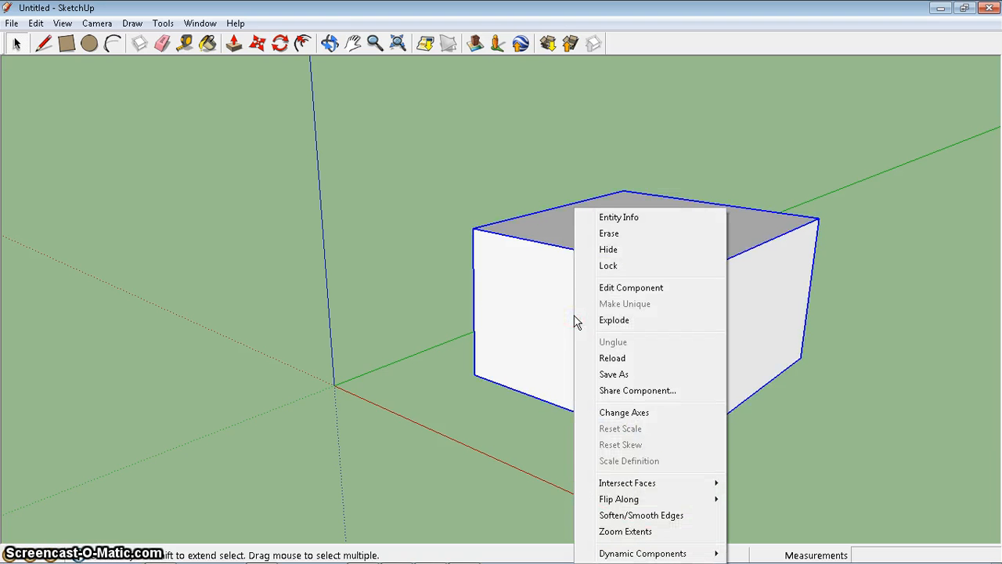
click(599, 302)
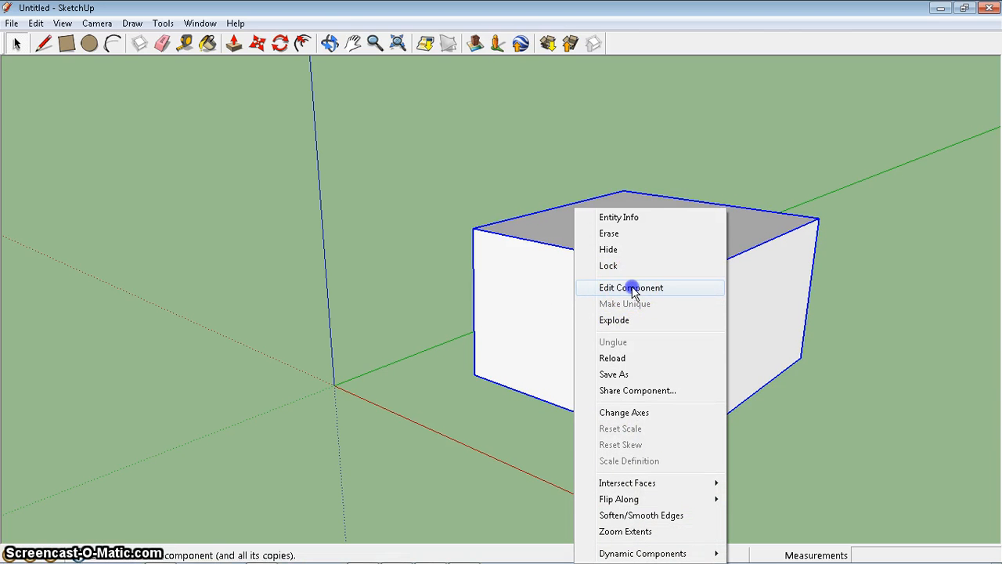
click(632, 290)
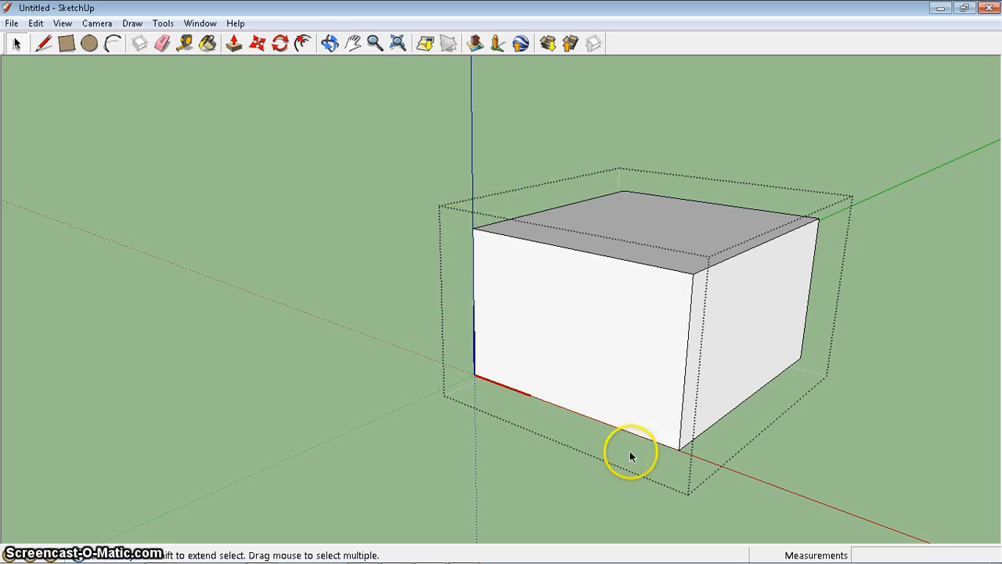
click(329, 286)
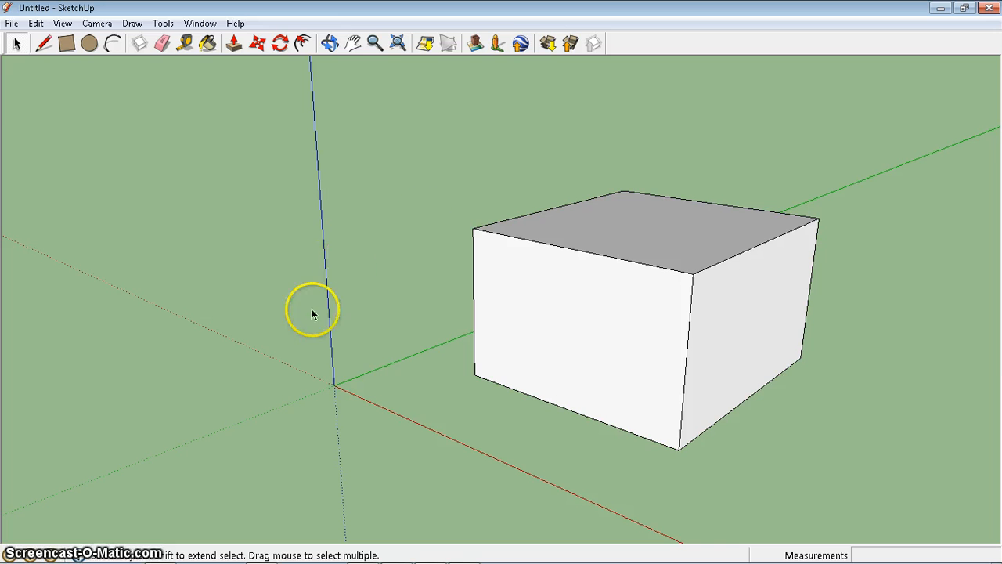
drag(226, 296, 262, 335)
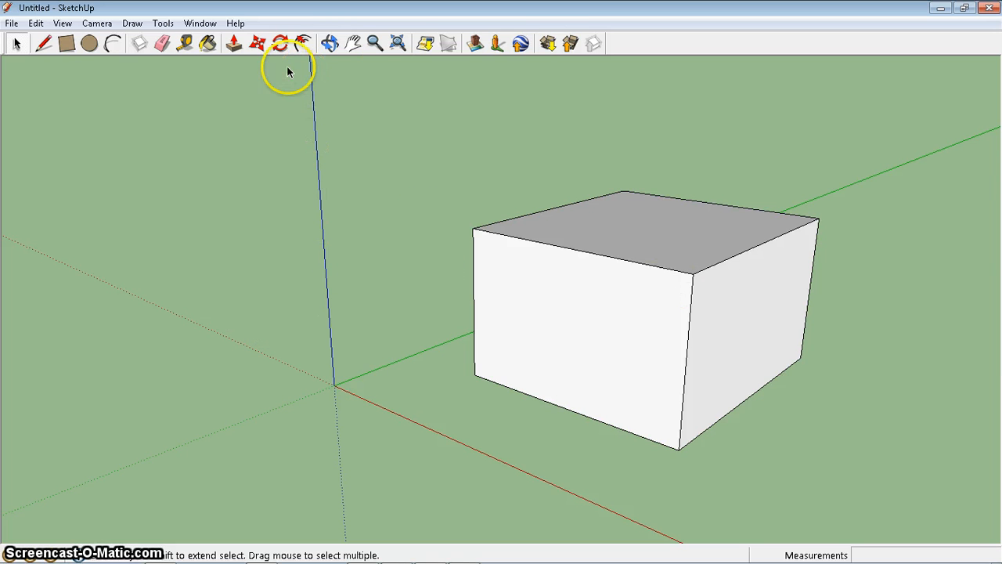
Step: Open the box component for editing, pull its top face up about 4' 9", and close the component
double_click(590, 282)
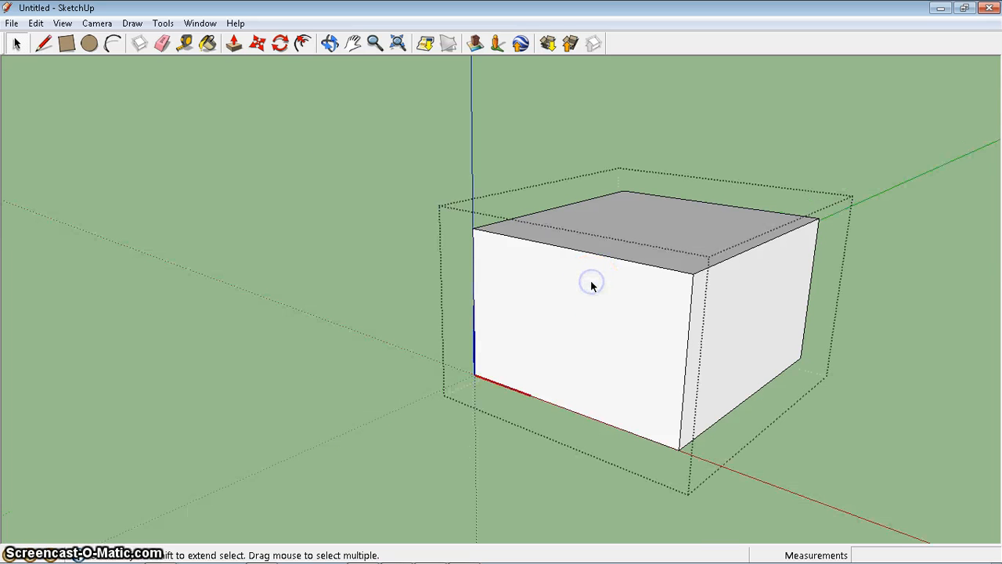
key(p)
click(680, 246)
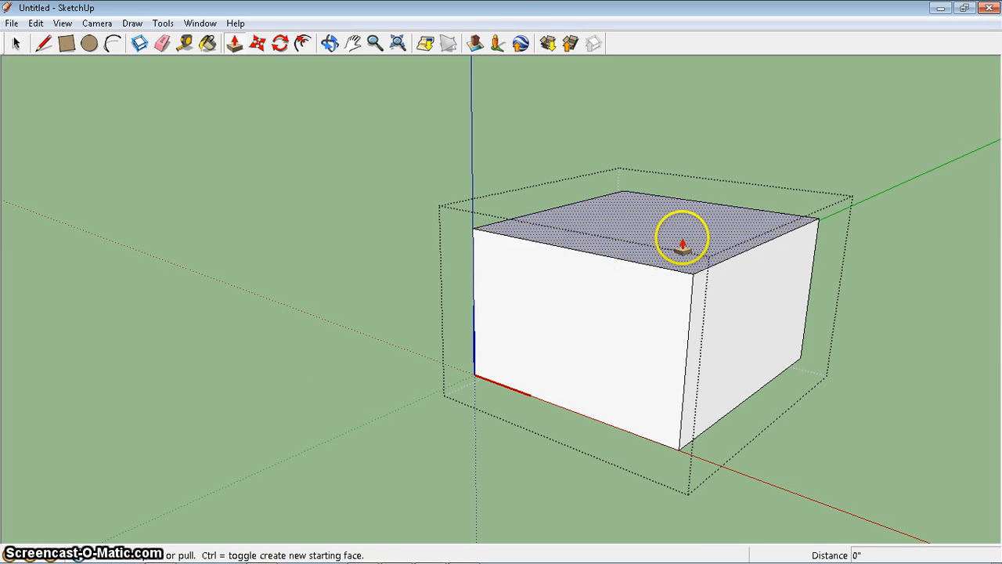
click(689, 194)
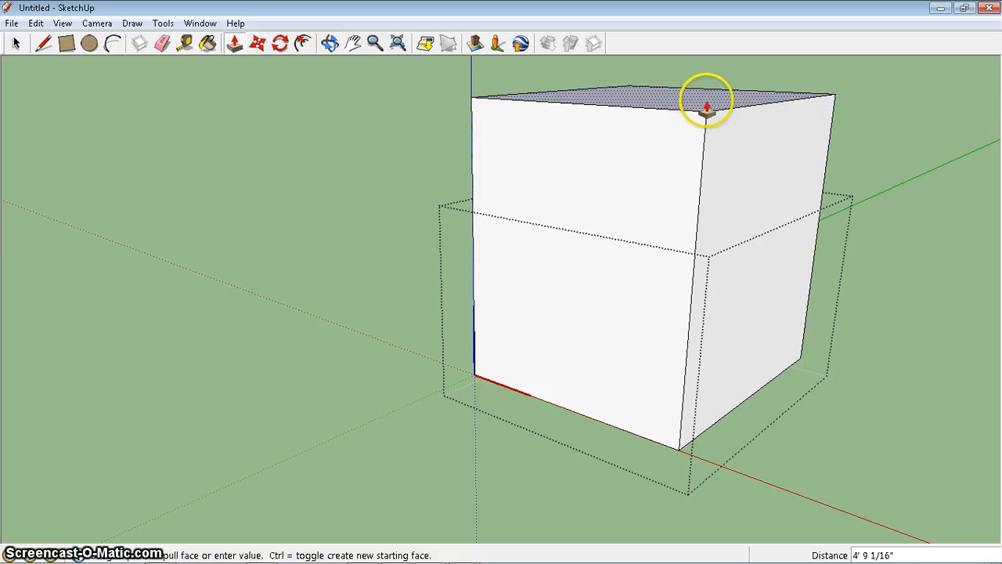
click(707, 106)
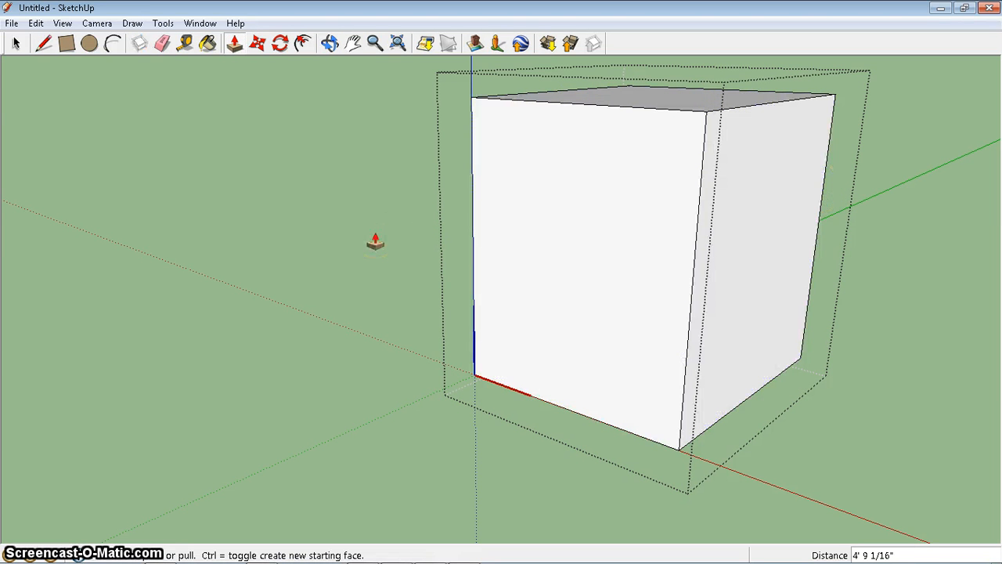
key(space)
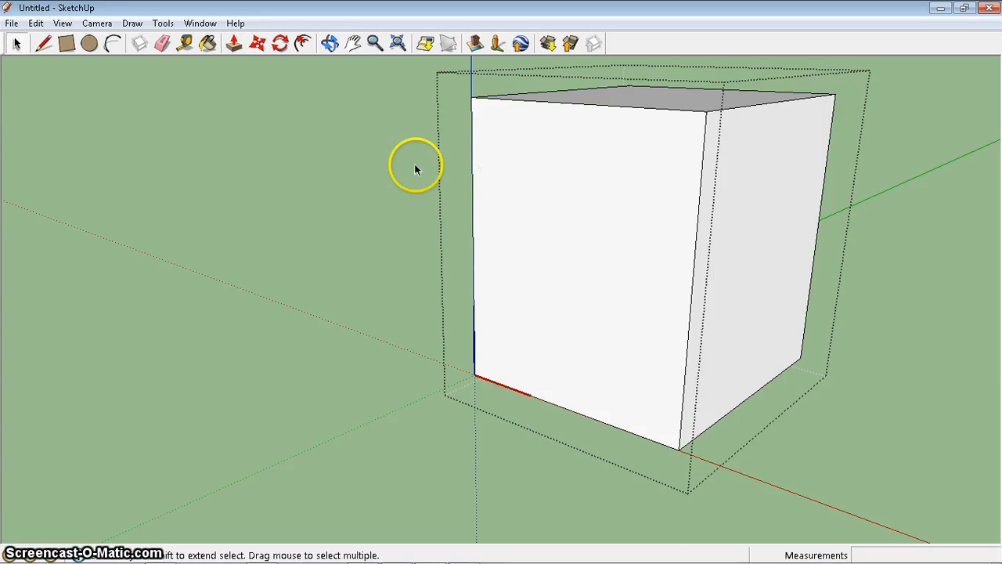
click(376, 185)
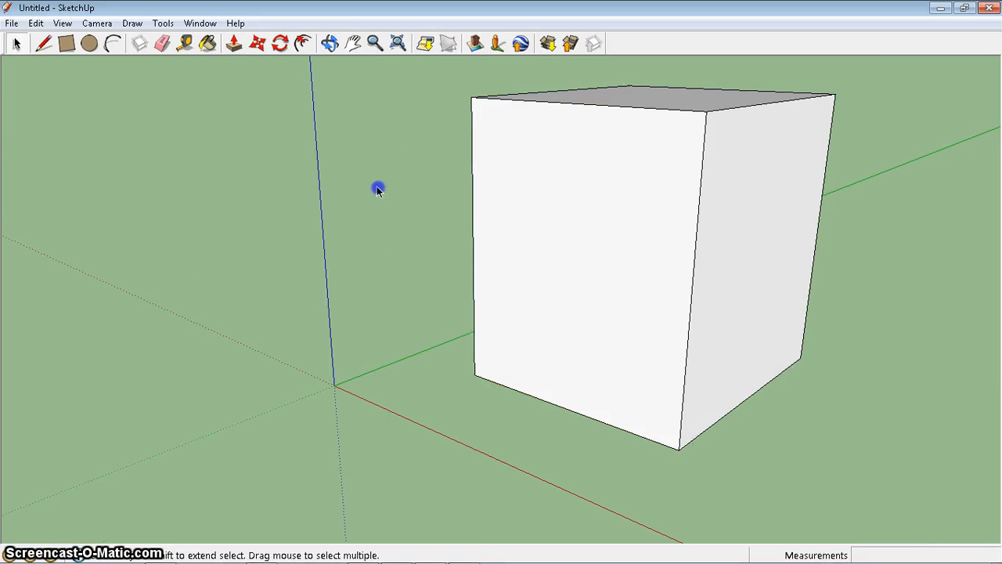
Step: Select the closed box component and try to push/pull its front face from outside the component
click(678, 147)
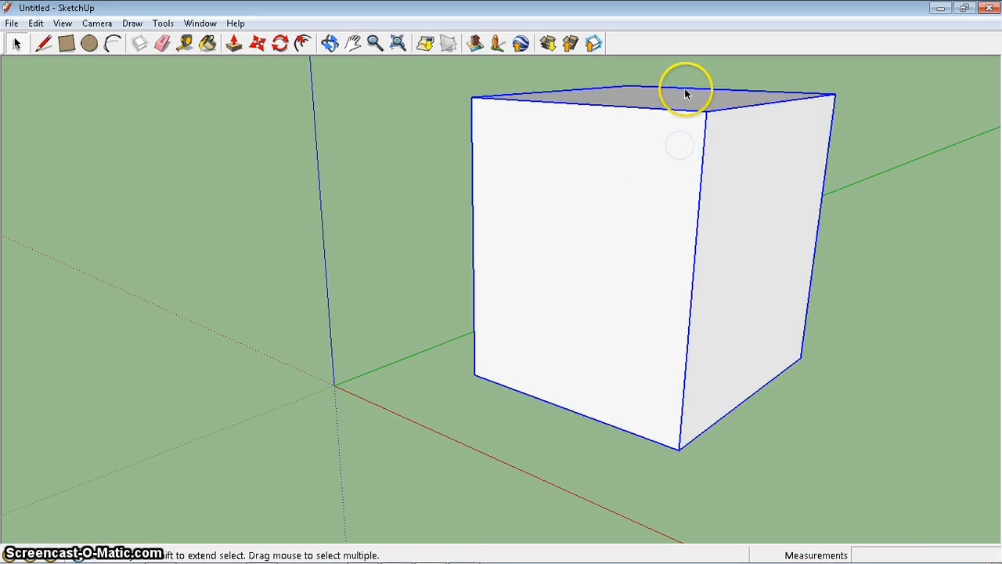
key(p)
click(633, 357)
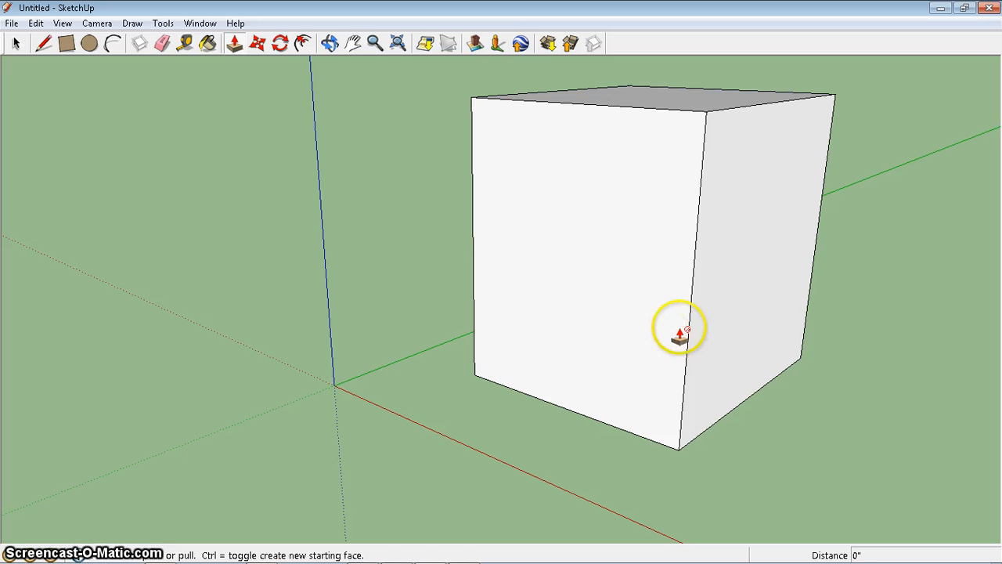
Step: Draw a circle of about 3' 1" radius on the ground beside the box and pull it into a cylinder about 6' 2" high
key(h)
drag(760, 353, 324, 374)
key(c)
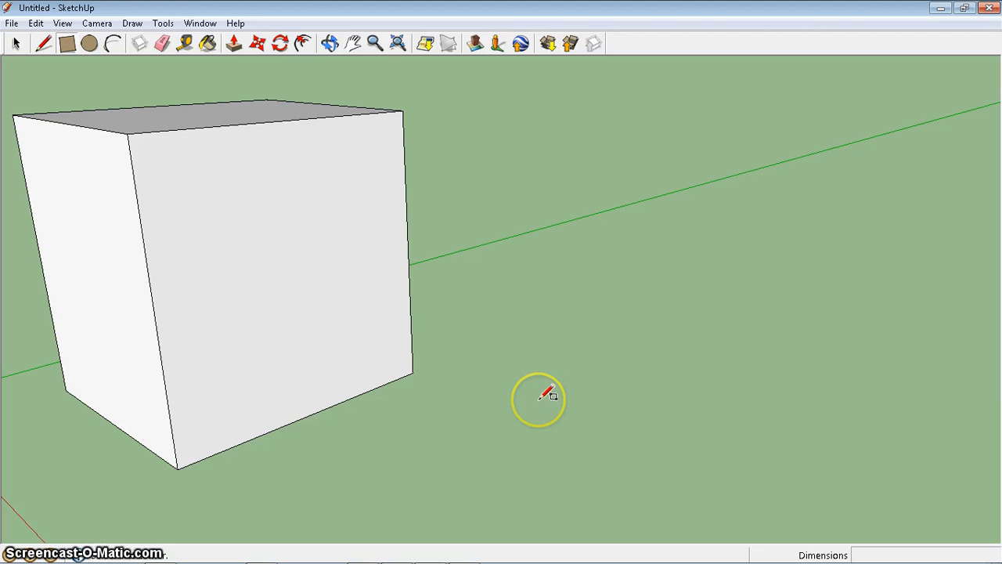
drag(593, 436, 639, 394)
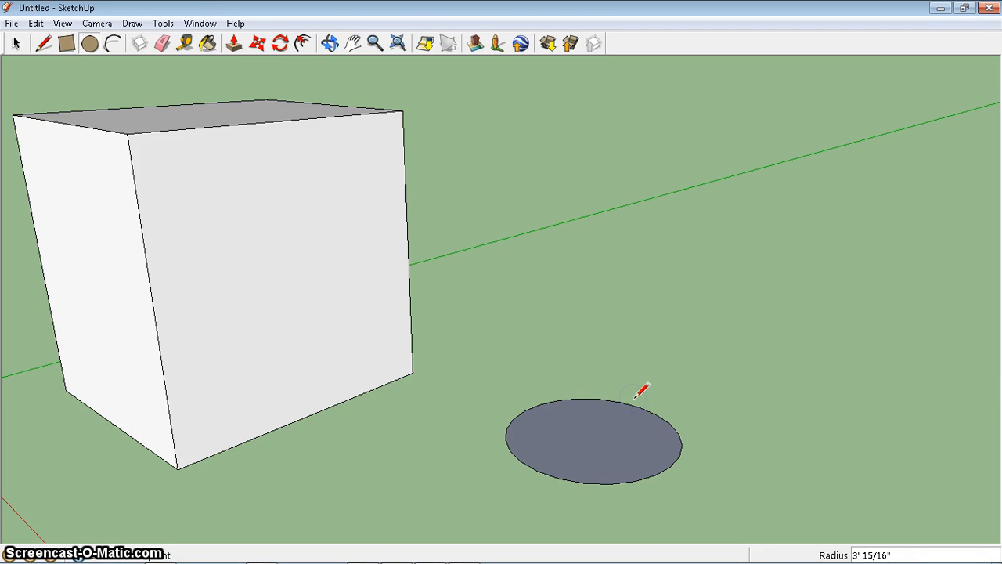
key(p)
click(614, 422)
click(647, 259)
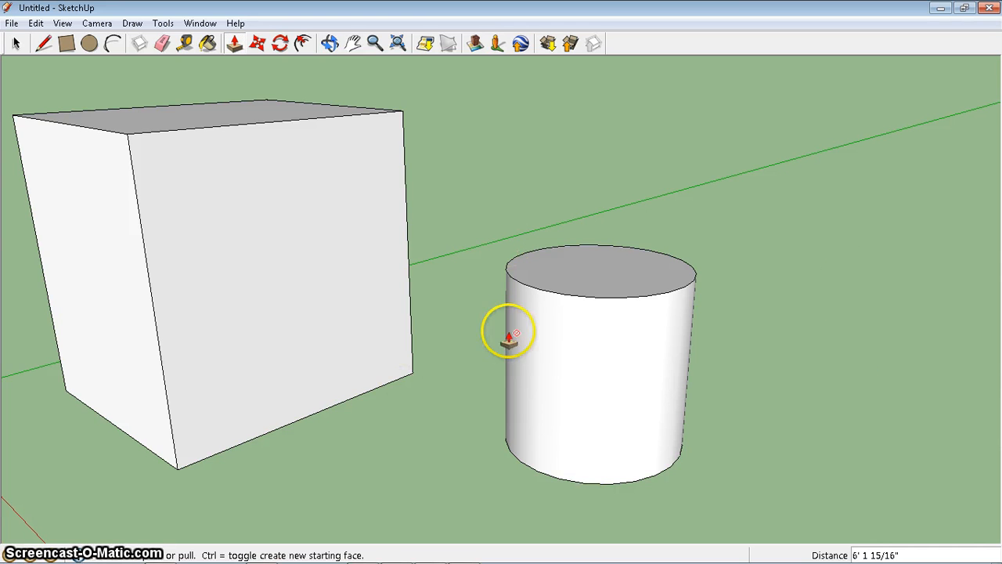
key(space)
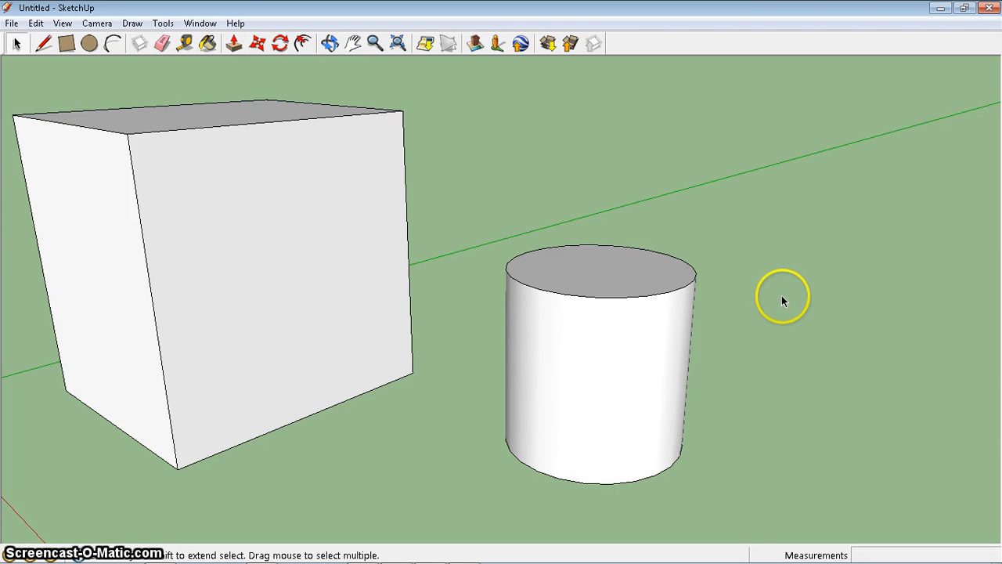
Step: Select all of the cylinder's geometry and make it a component with the default name, replacing the selection
double_click(640, 337)
click(640, 337)
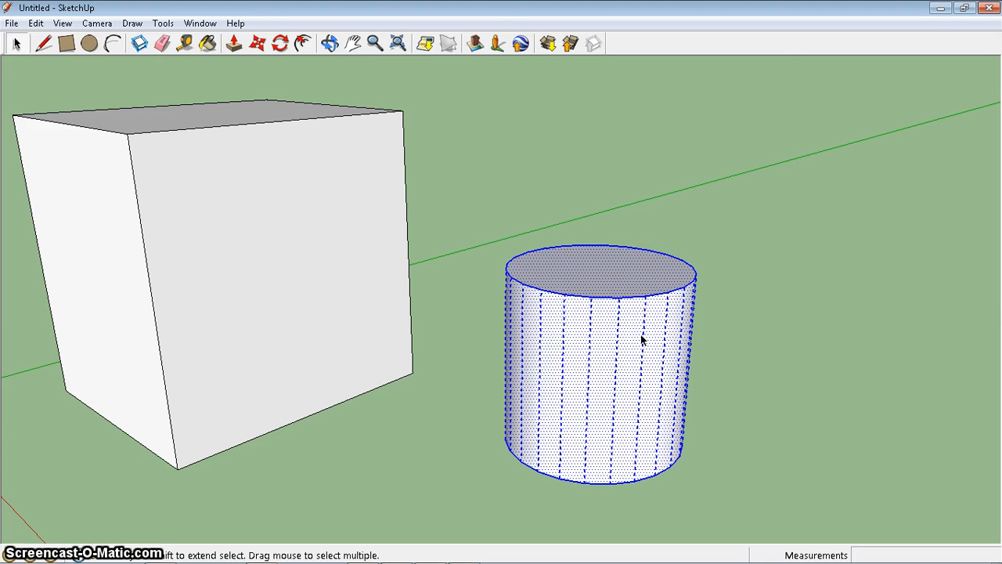
right_click(641, 338)
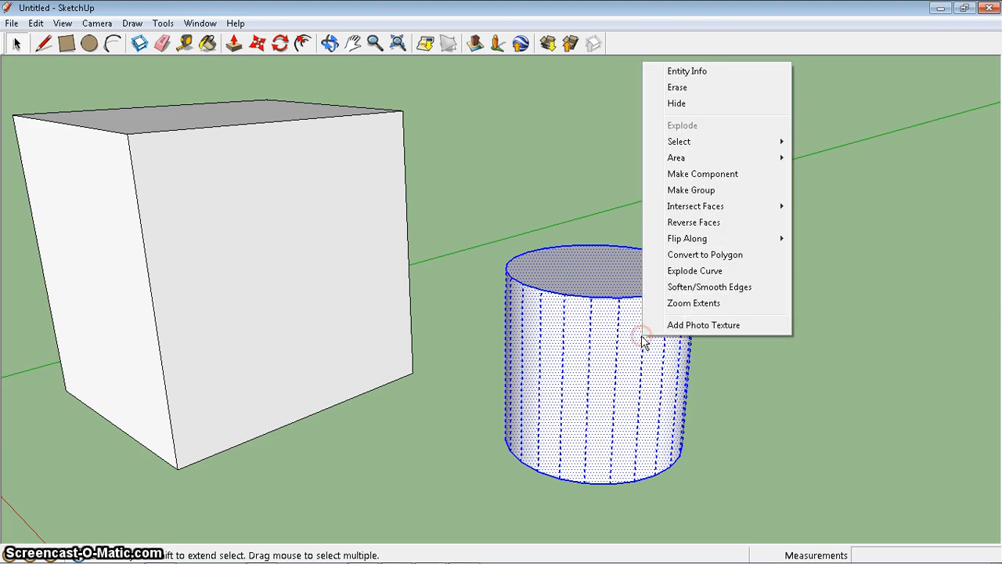
click(697, 174)
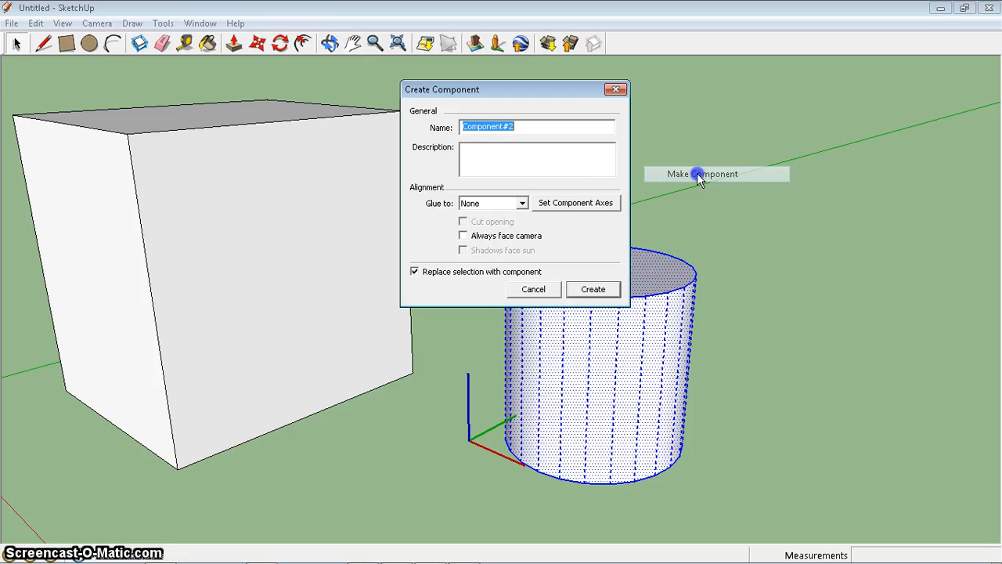
click(591, 287)
click(908, 240)
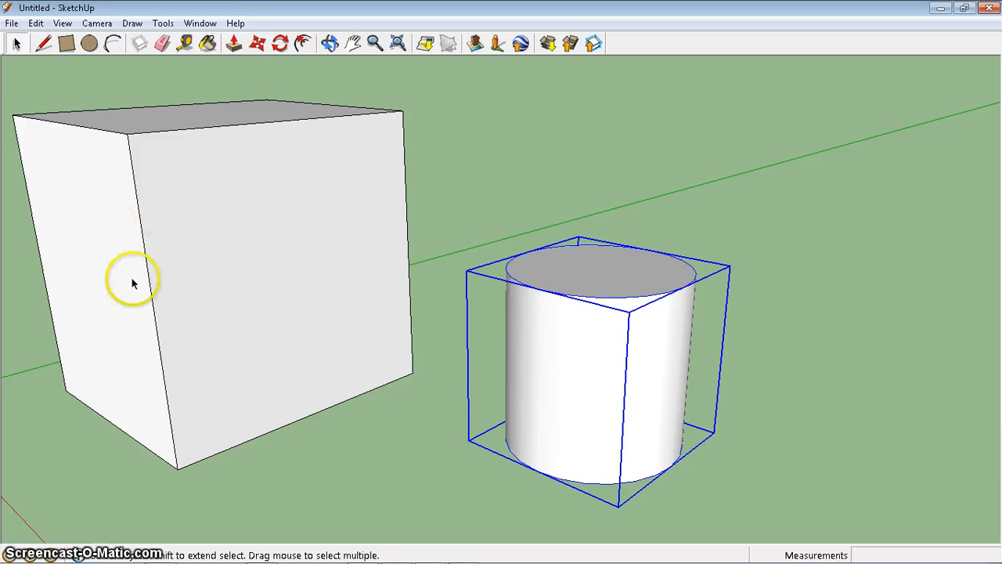
mouse_move(130, 279)
shift+middle_down()
mouse_move(413, 280)
mouse_move(381, 347)
shift+middle_up()
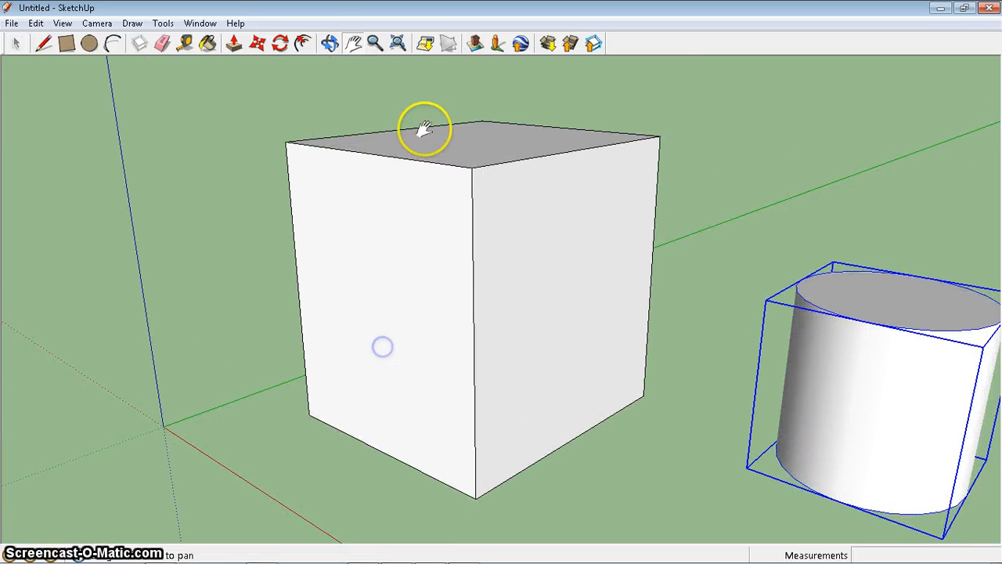